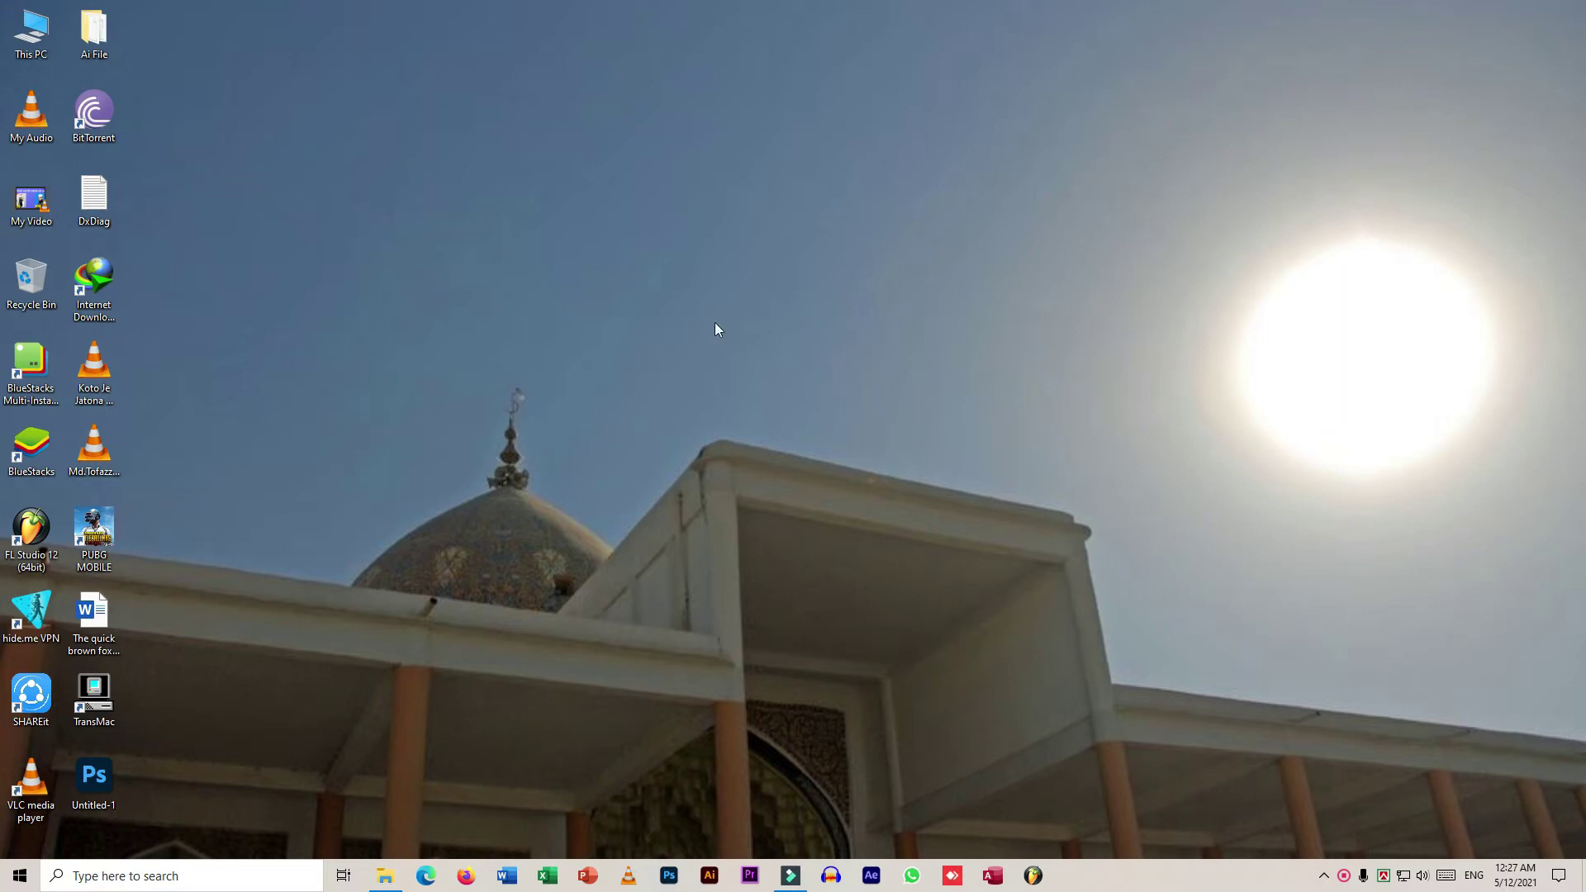
Step: Browse from This PC to F:\Software\GrapchicS ApplicatioN in File Explorer
left_click(32, 33)
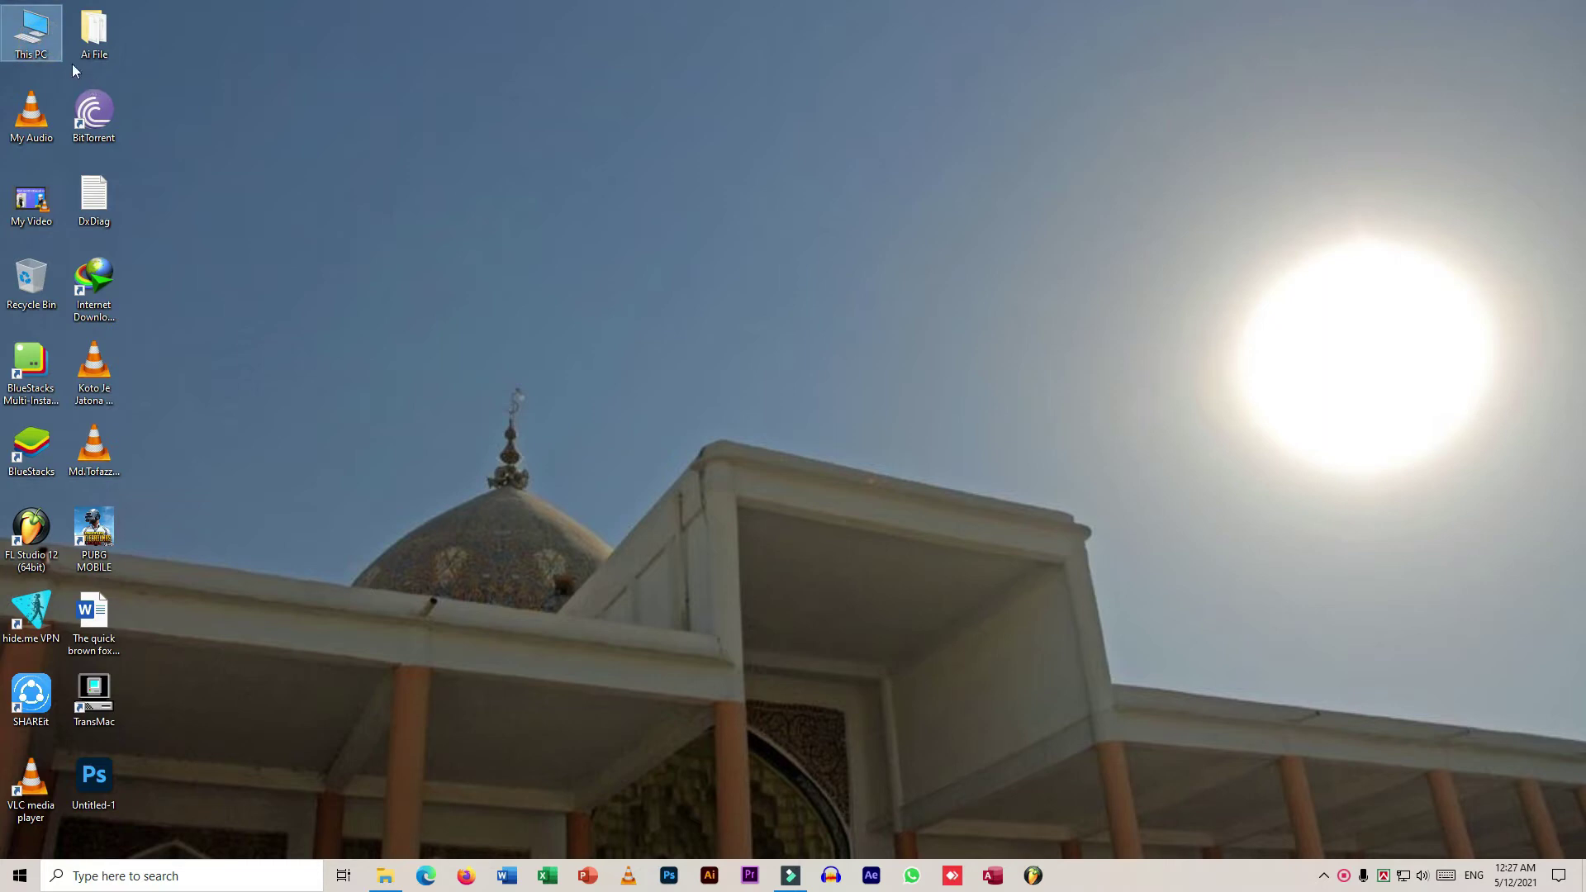
double_click(29, 29)
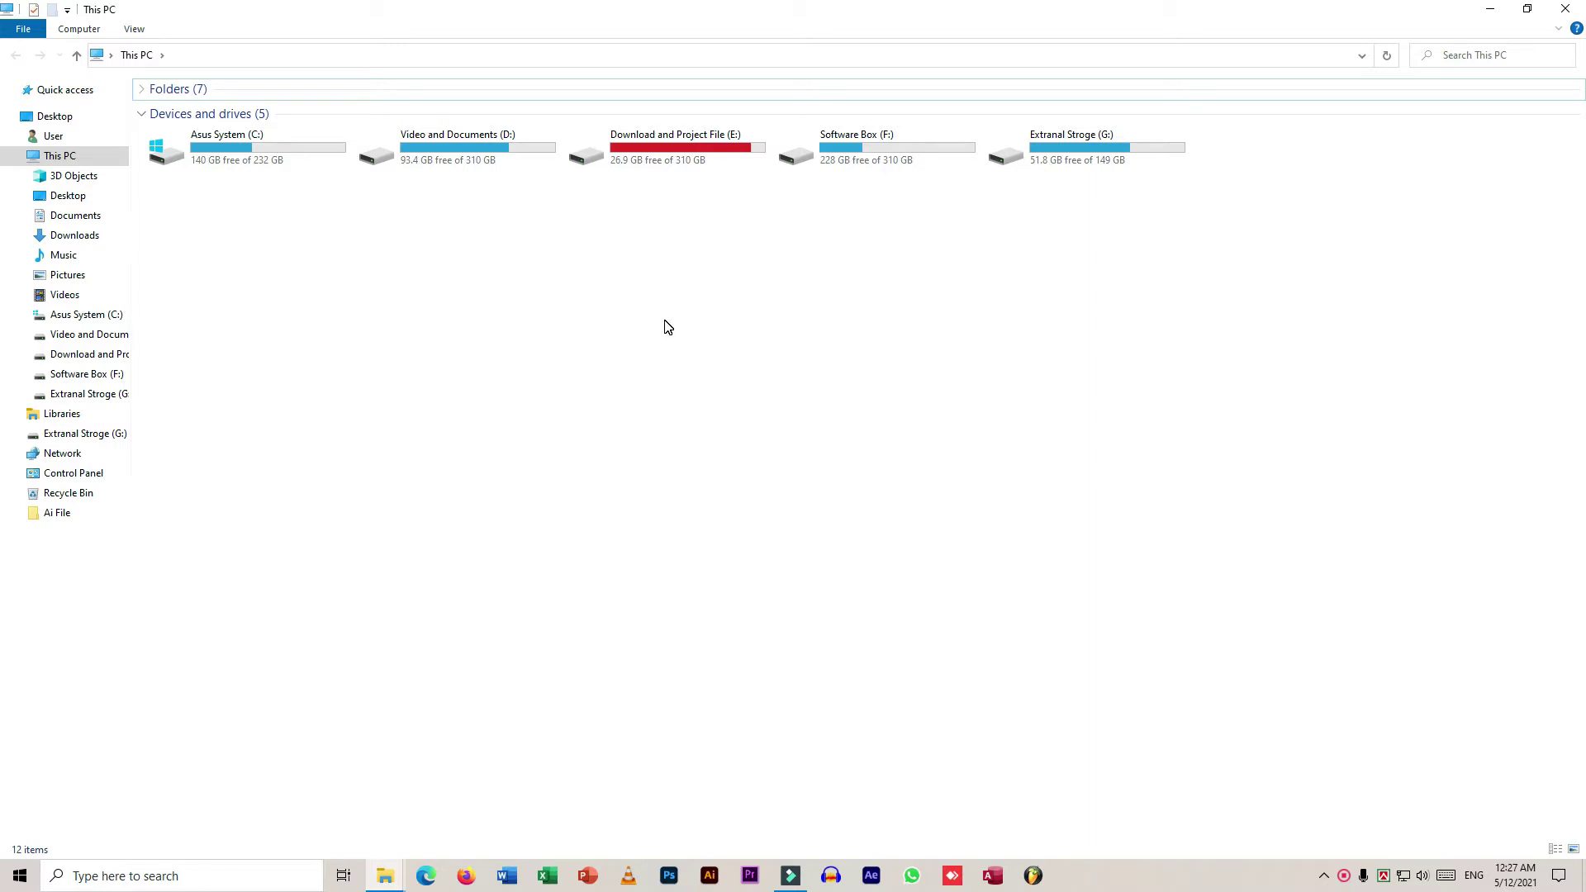
double_click(884, 142)
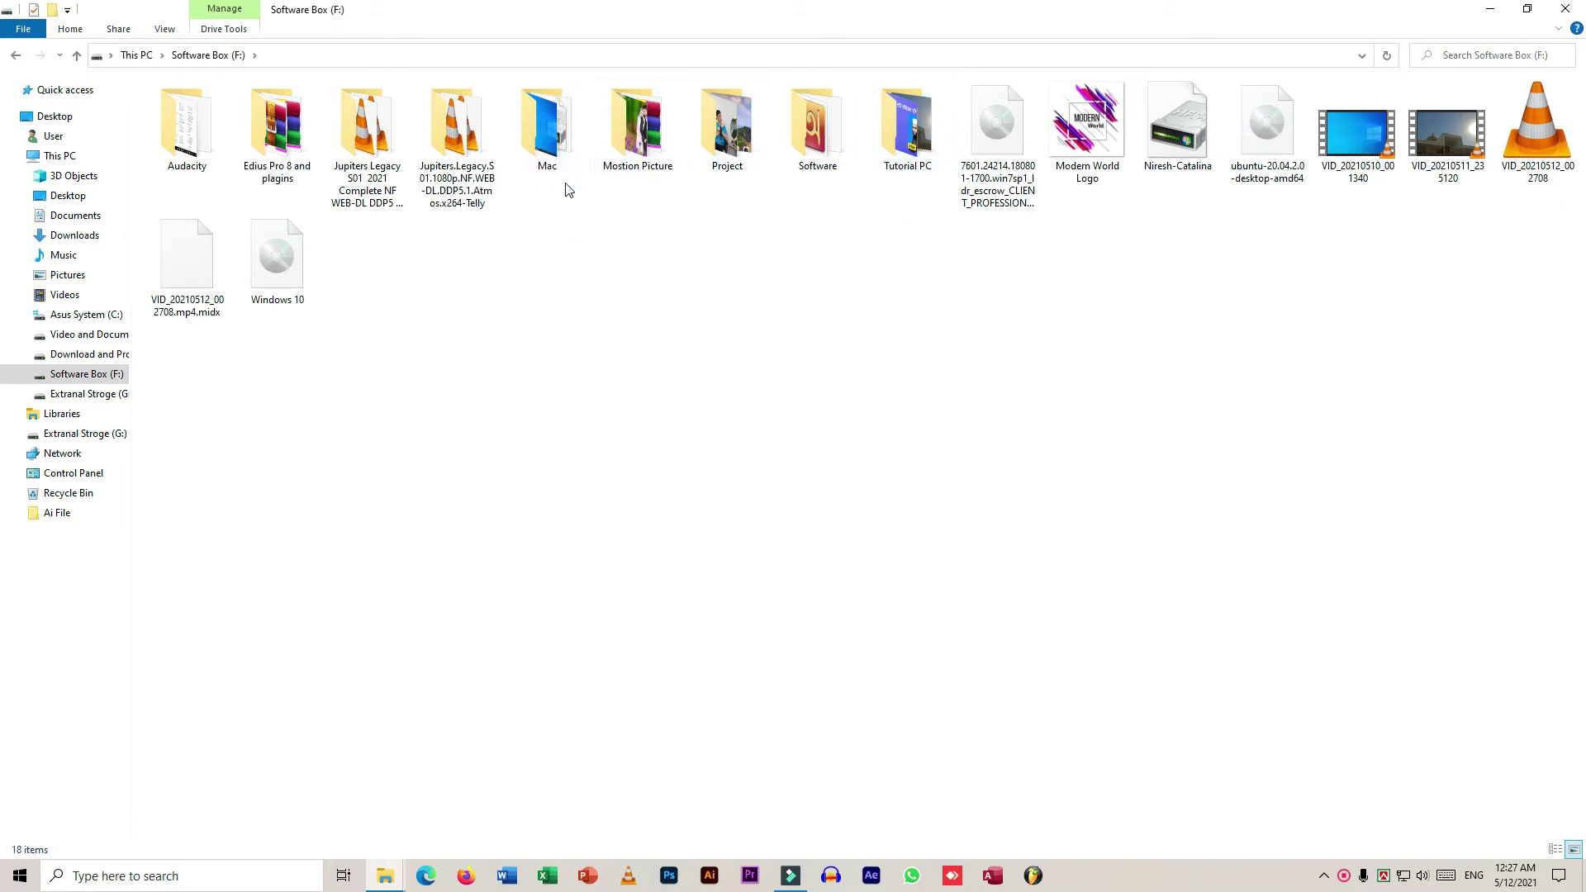
double_click(817, 153)
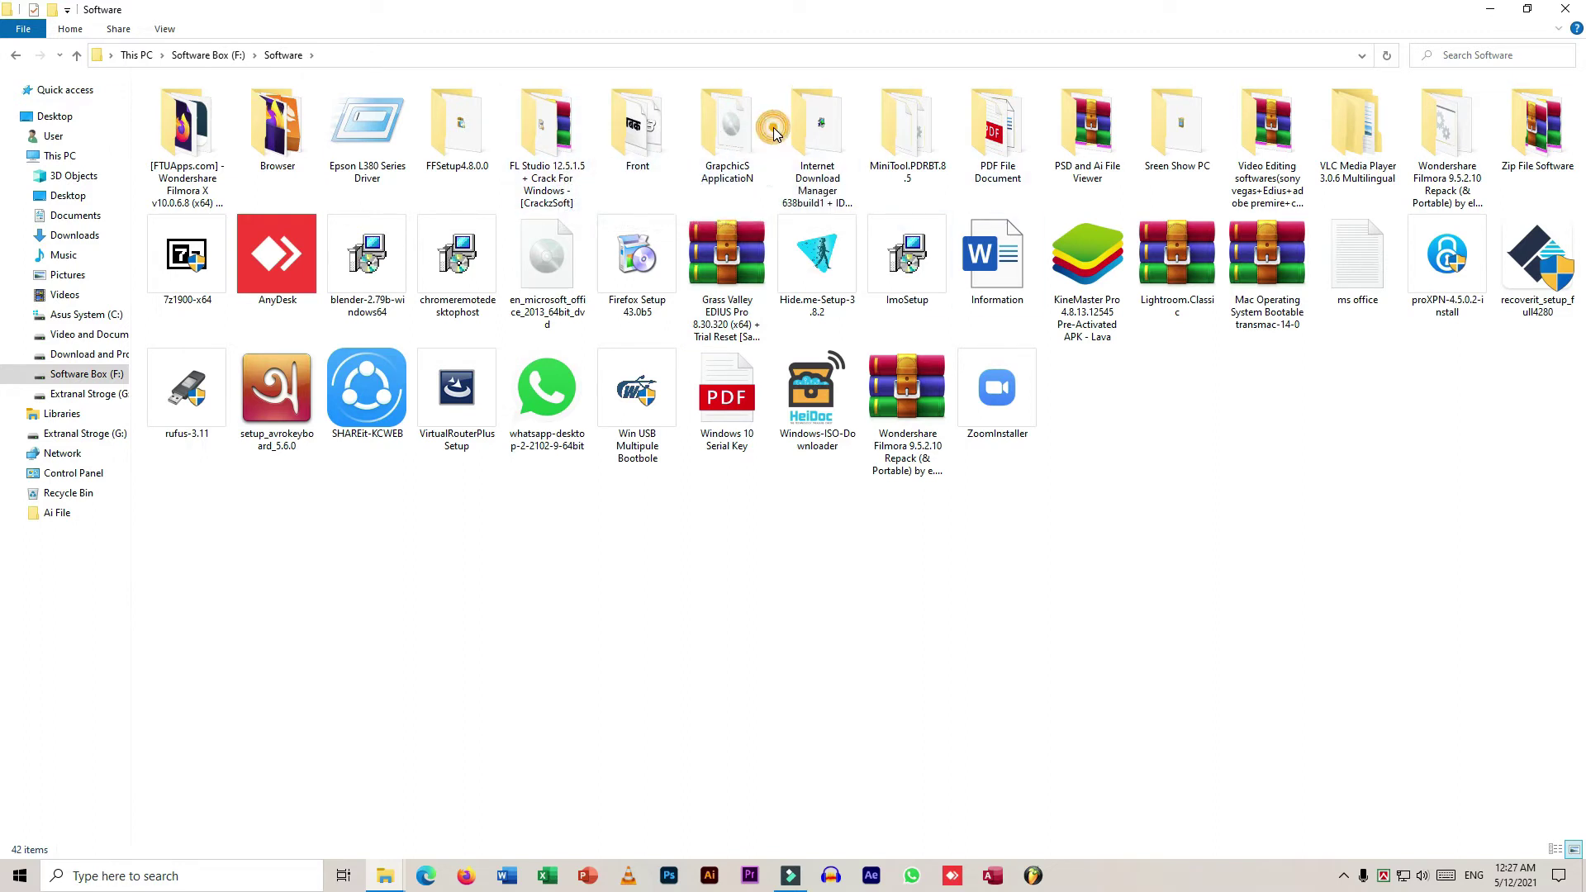
double_click(704, 132)
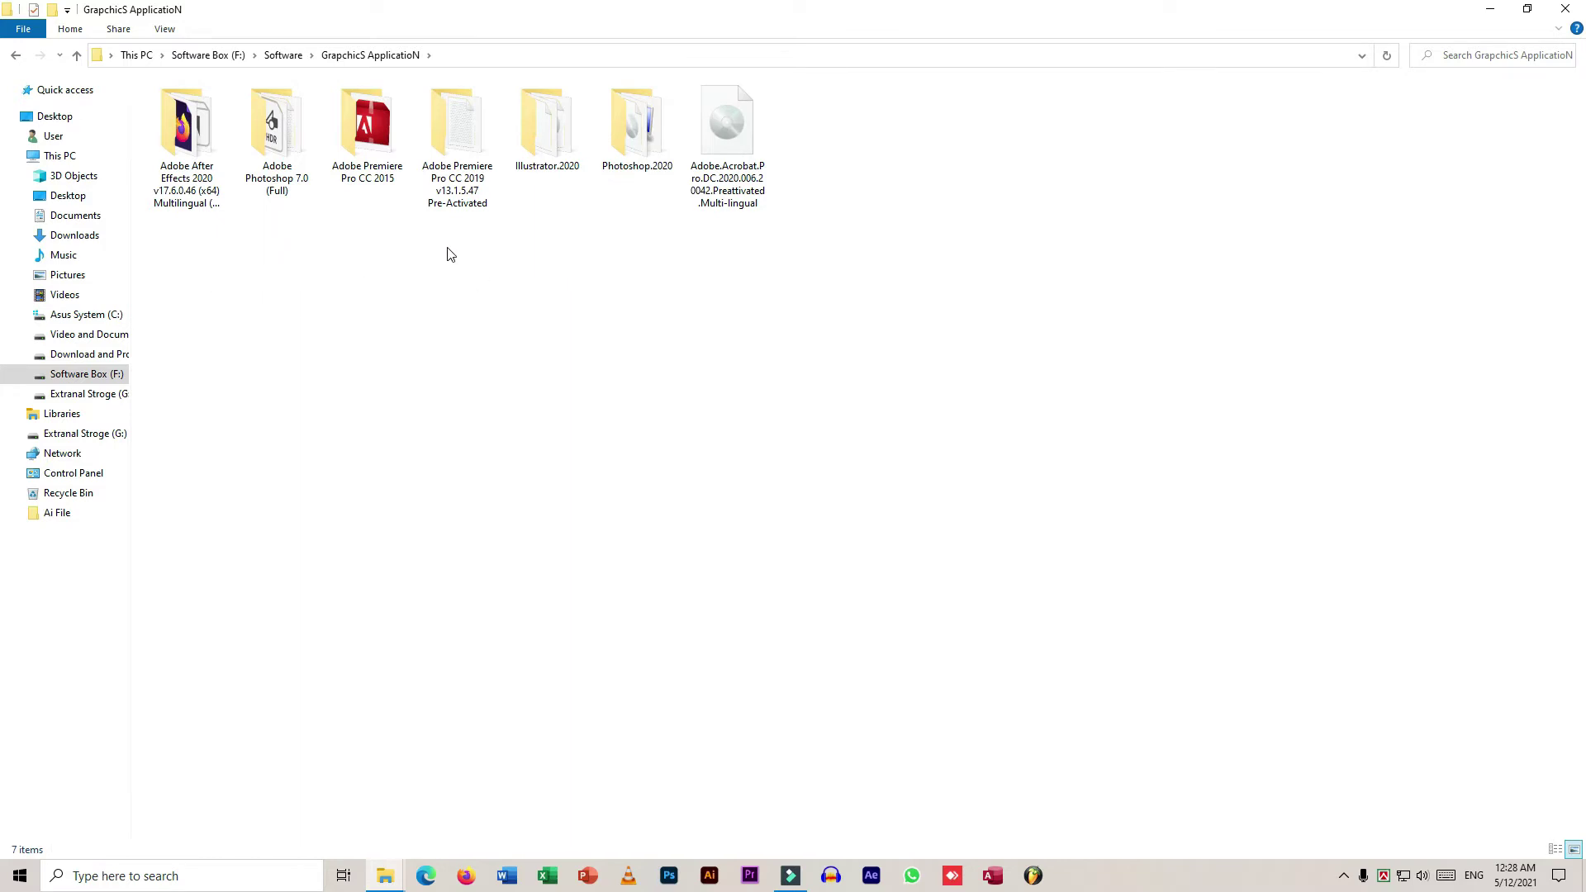
Step: Select the Premiere Pro CC 2019 and CC 2015 folders, ending with CC 2019 selected
mouse_move(427, 245)
left_mouse_down()
mouse_move(488, 171)
mouse_move(494, 119)
left_mouse_up()
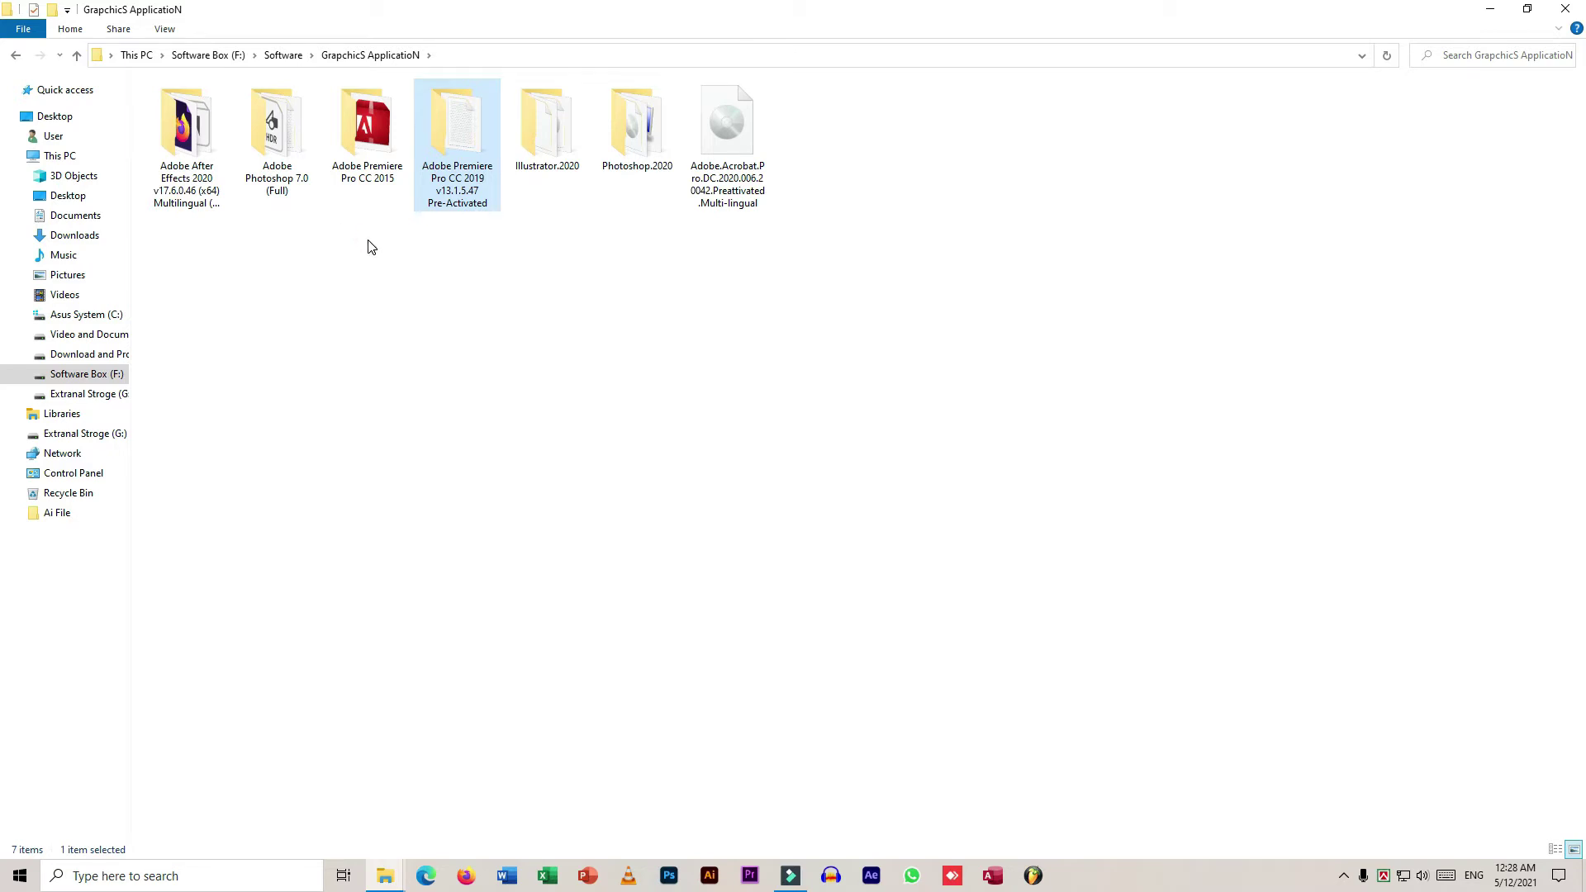
left_click(394, 108)
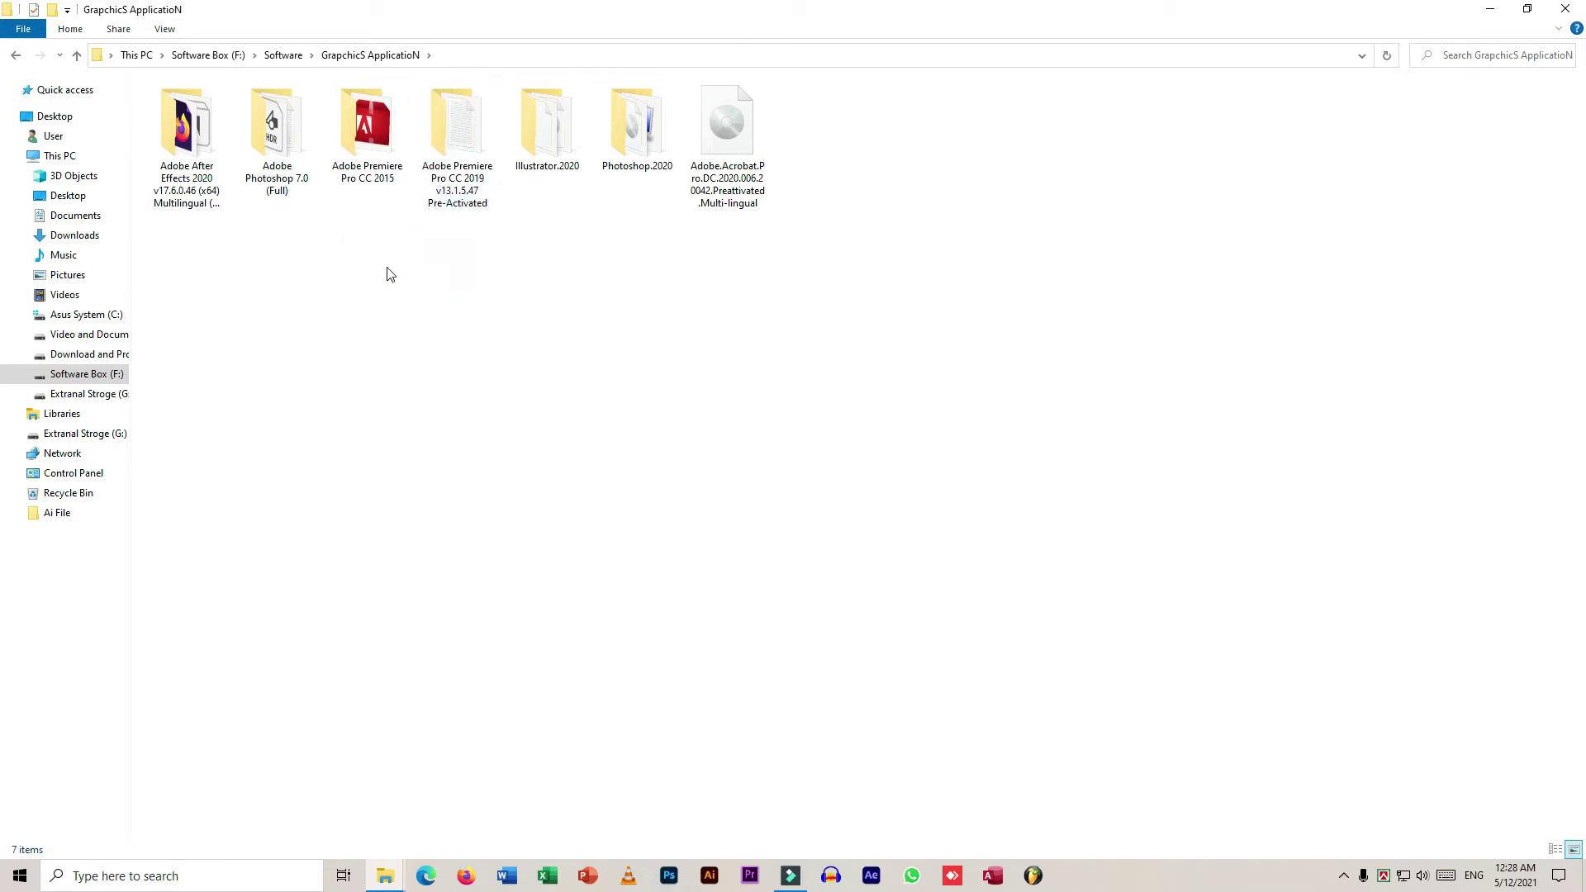
left_click_drag(353, 252, 474, 115)
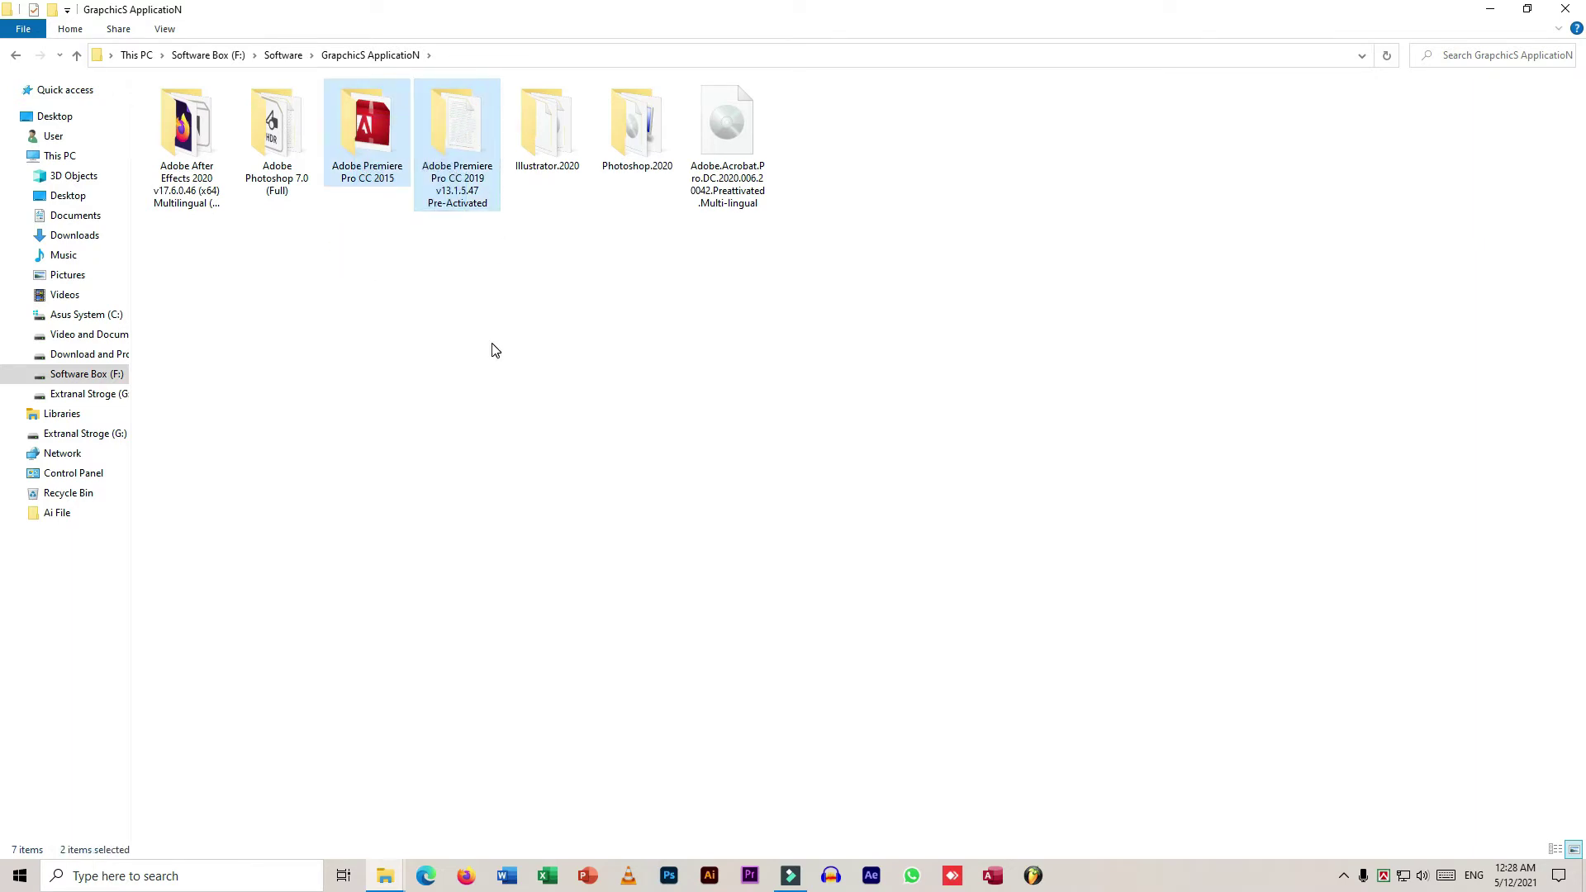
left_click(434, 323)
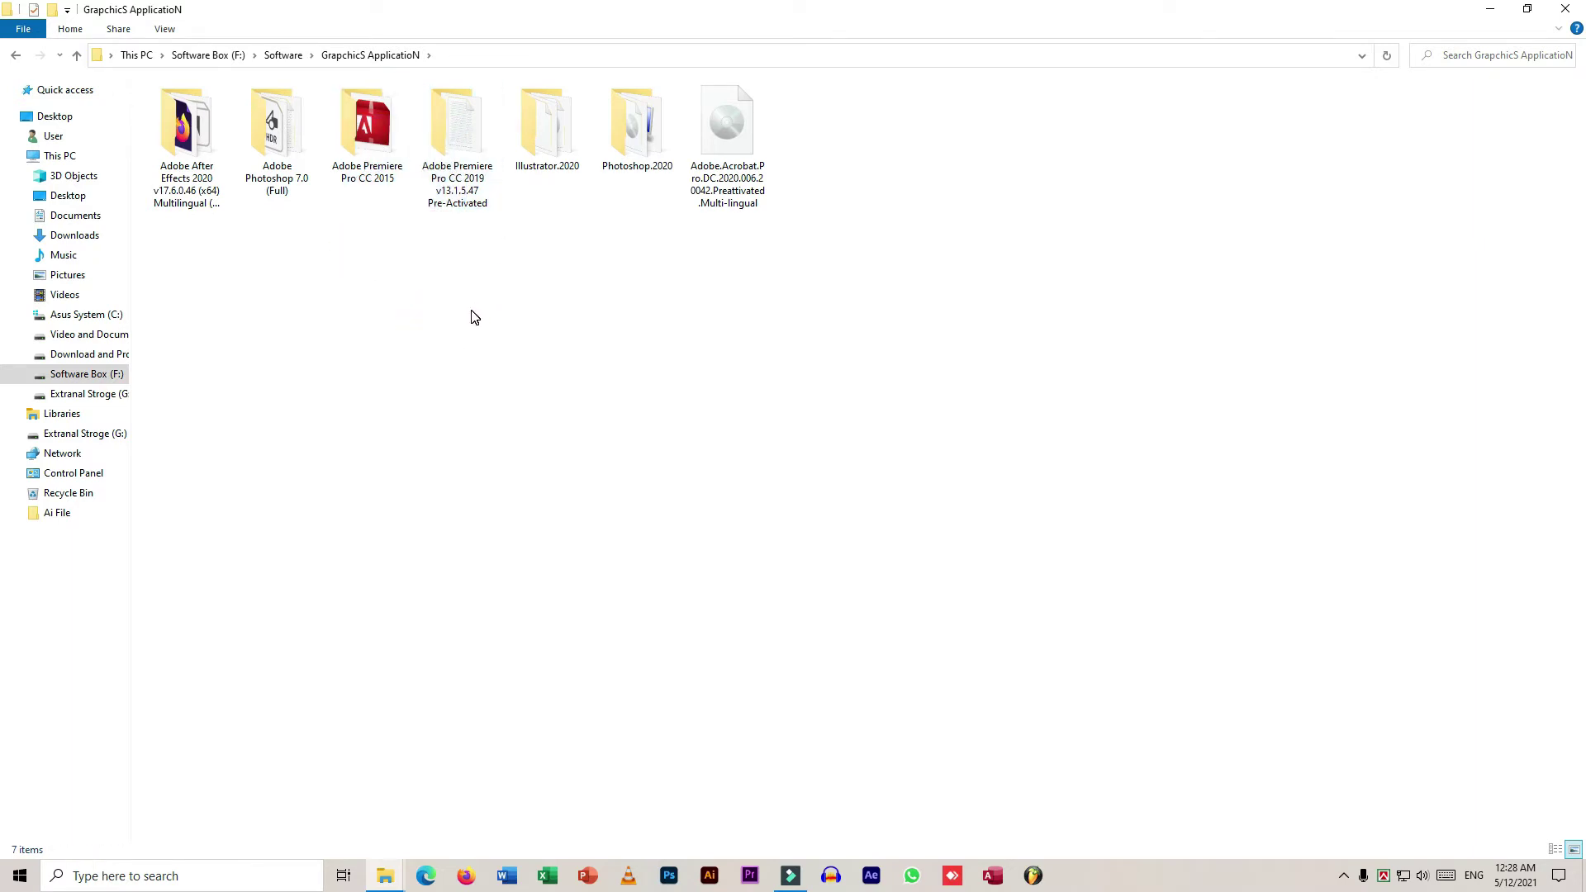
left_click_drag(444, 266, 478, 130)
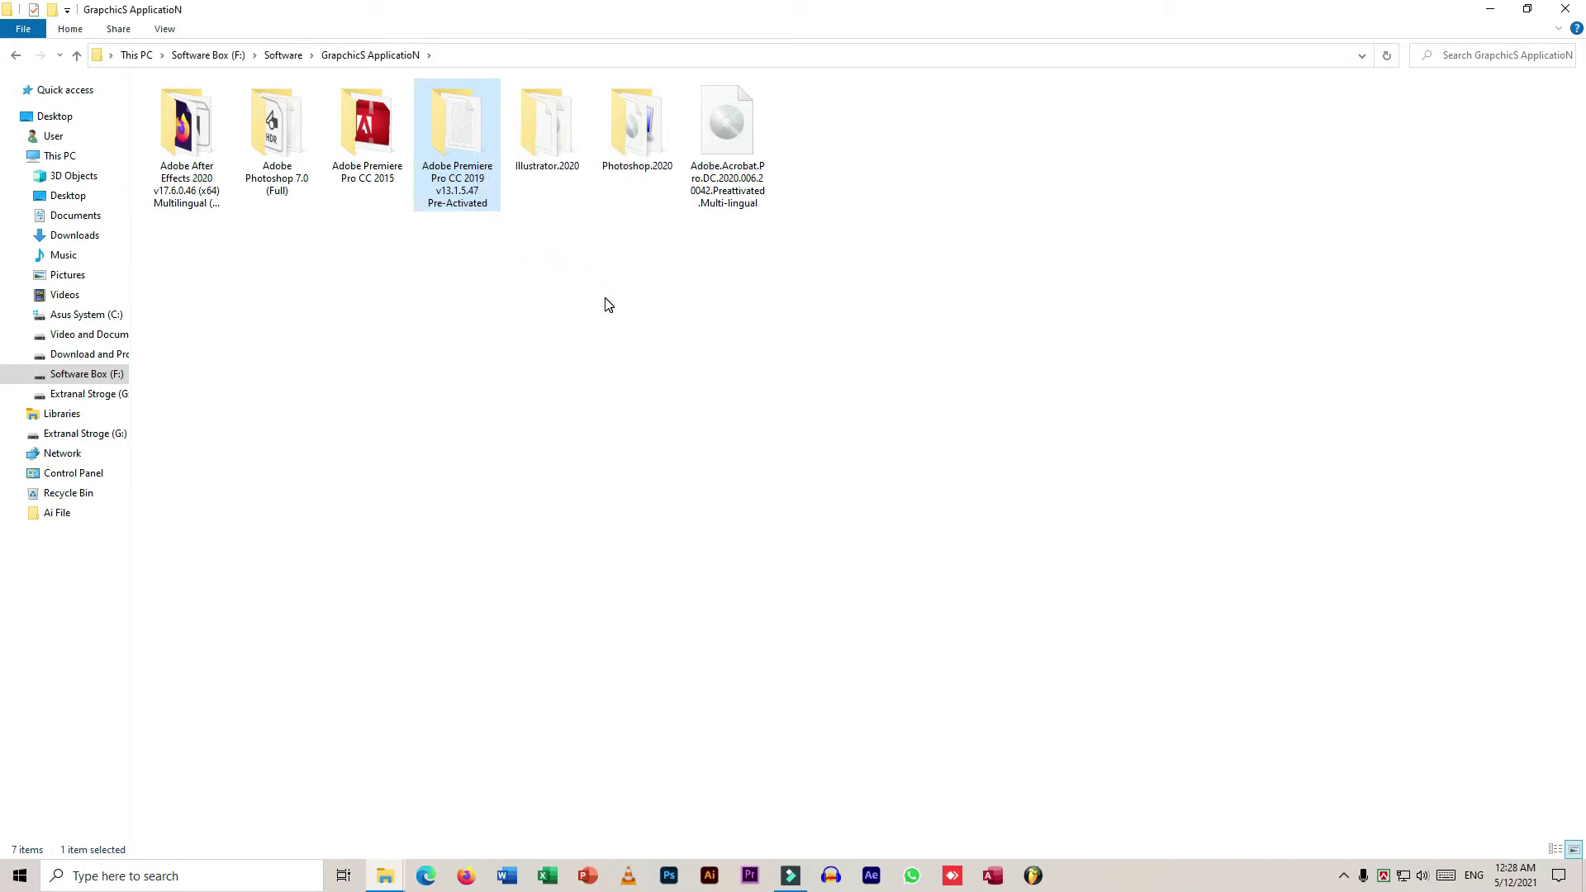
Step: Clear the selection and refresh the GrapchicS ApplicatioN folder view
left_click(584, 355)
right_click(506, 291)
left_click(560, 356)
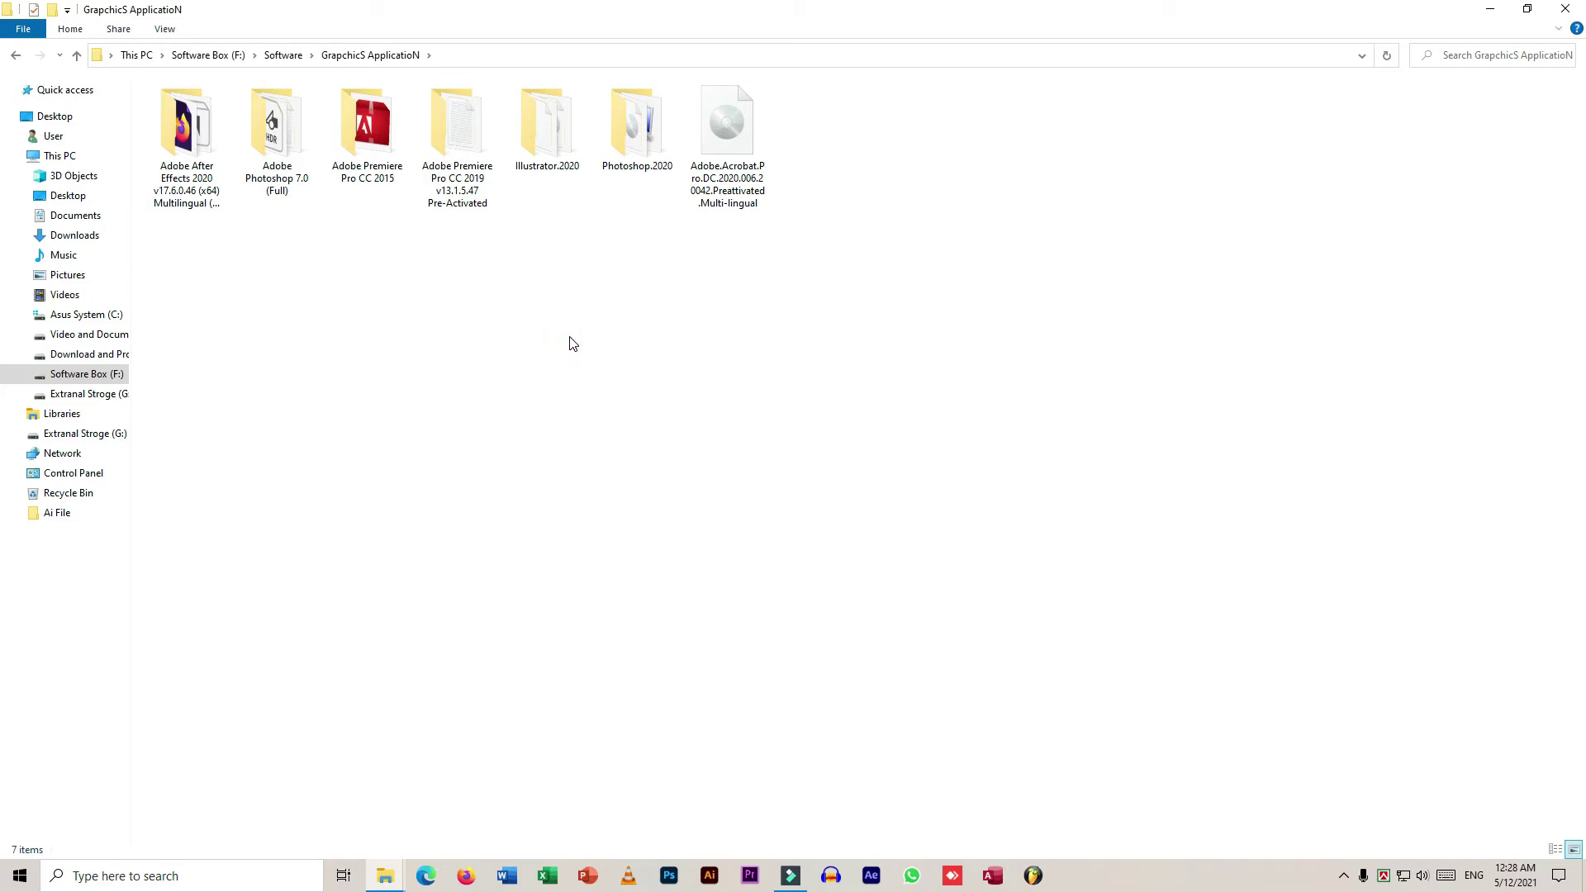
left_click(1565, 9)
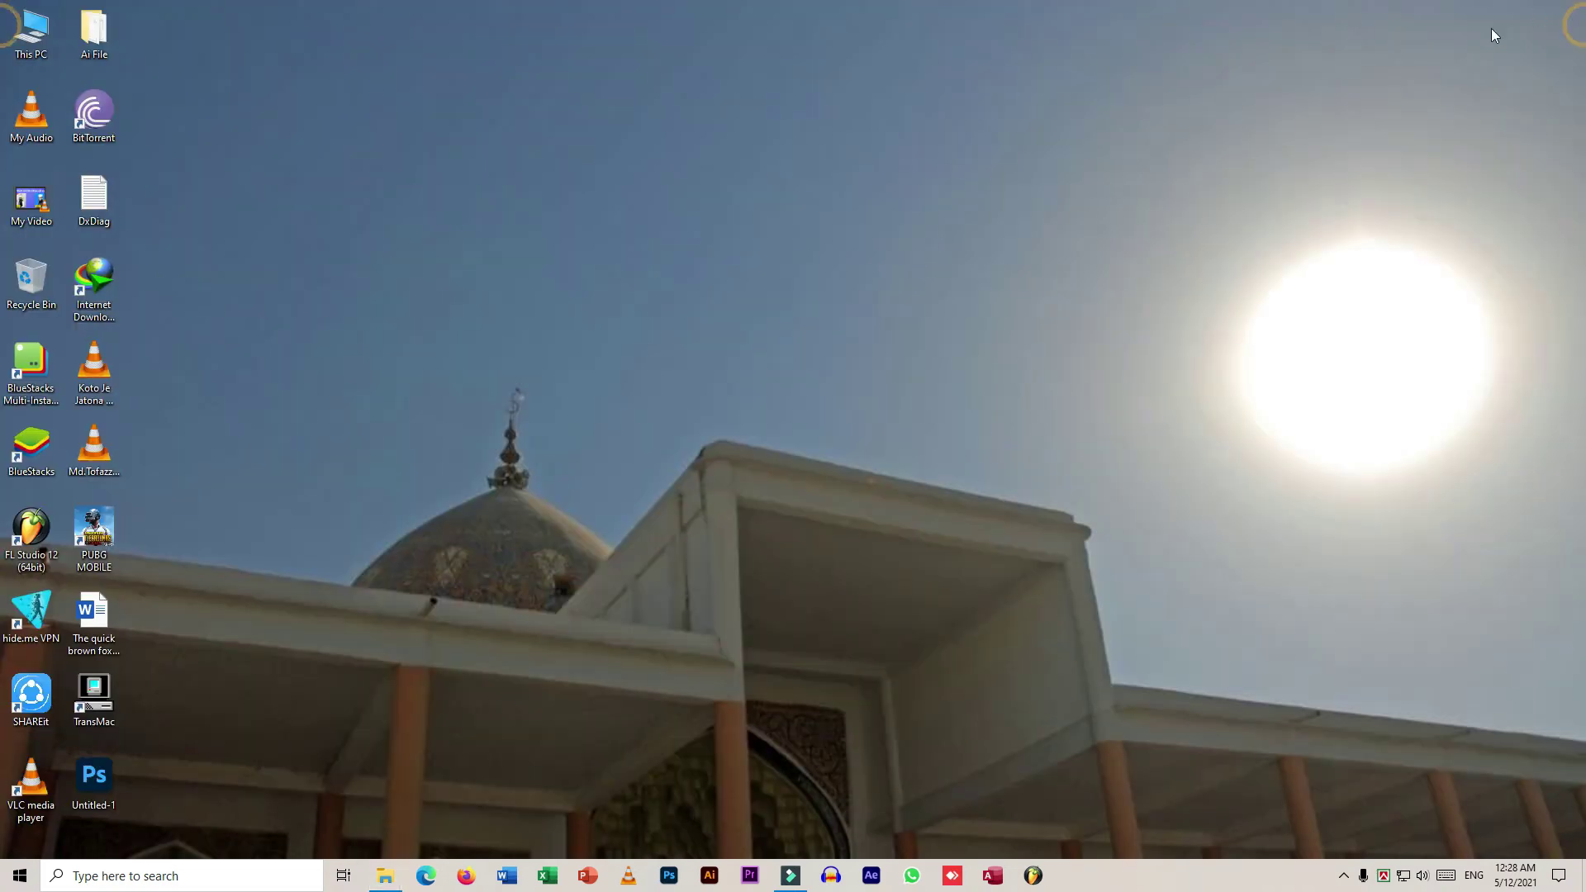
right_click(727, 174)
left_click(807, 226)
Step: Launch Premiere Pro 2019 from the taskbar and refresh the desktop while it loads
left_click(752, 884)
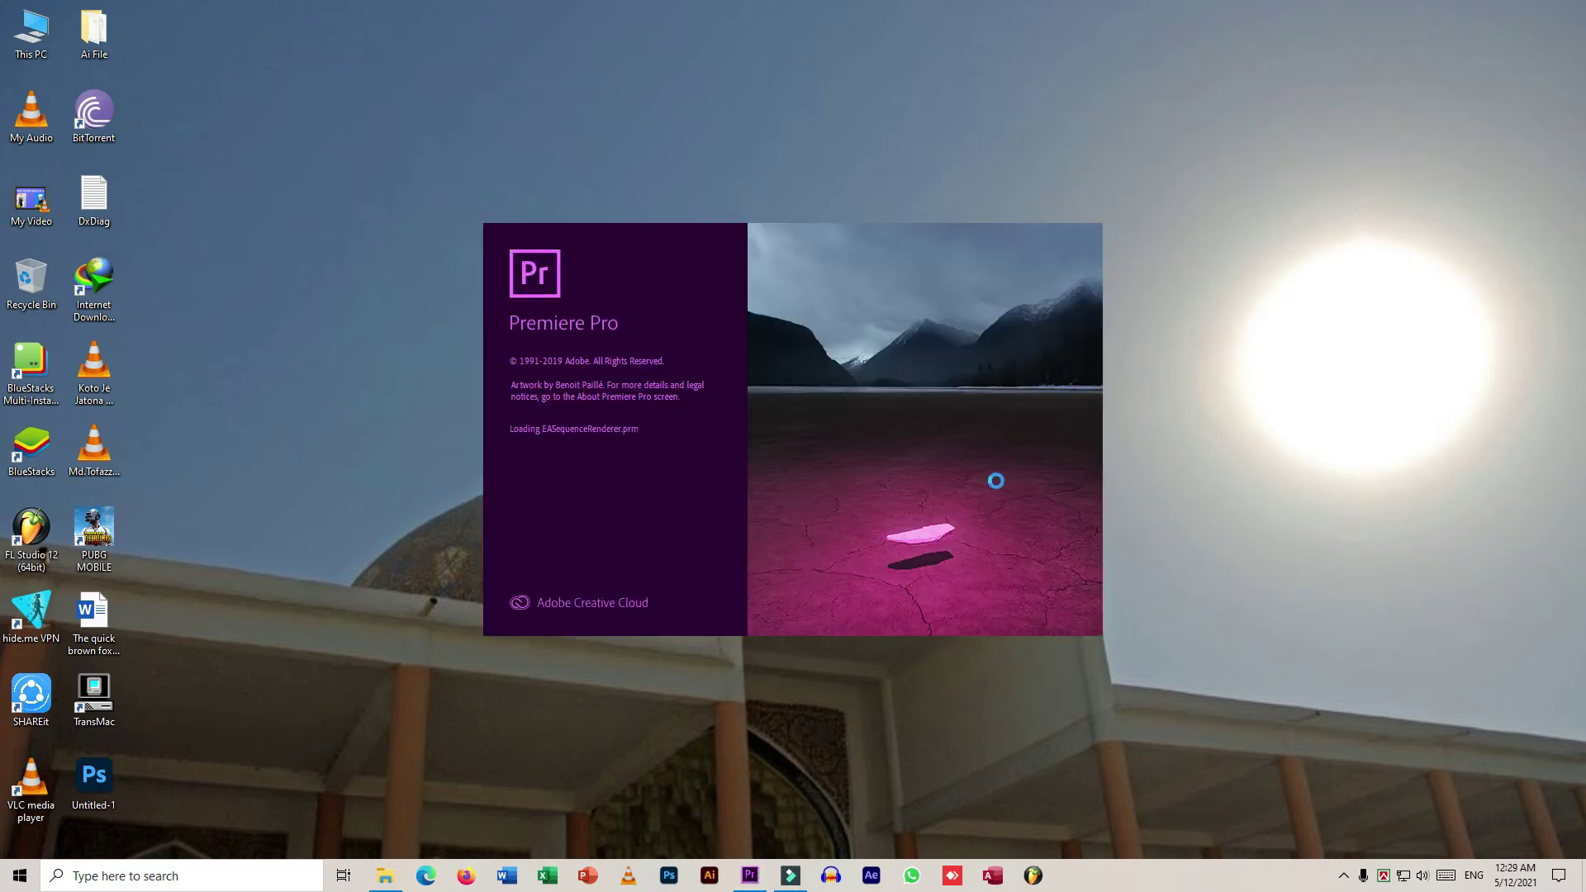
right_click(765, 58)
left_click(820, 116)
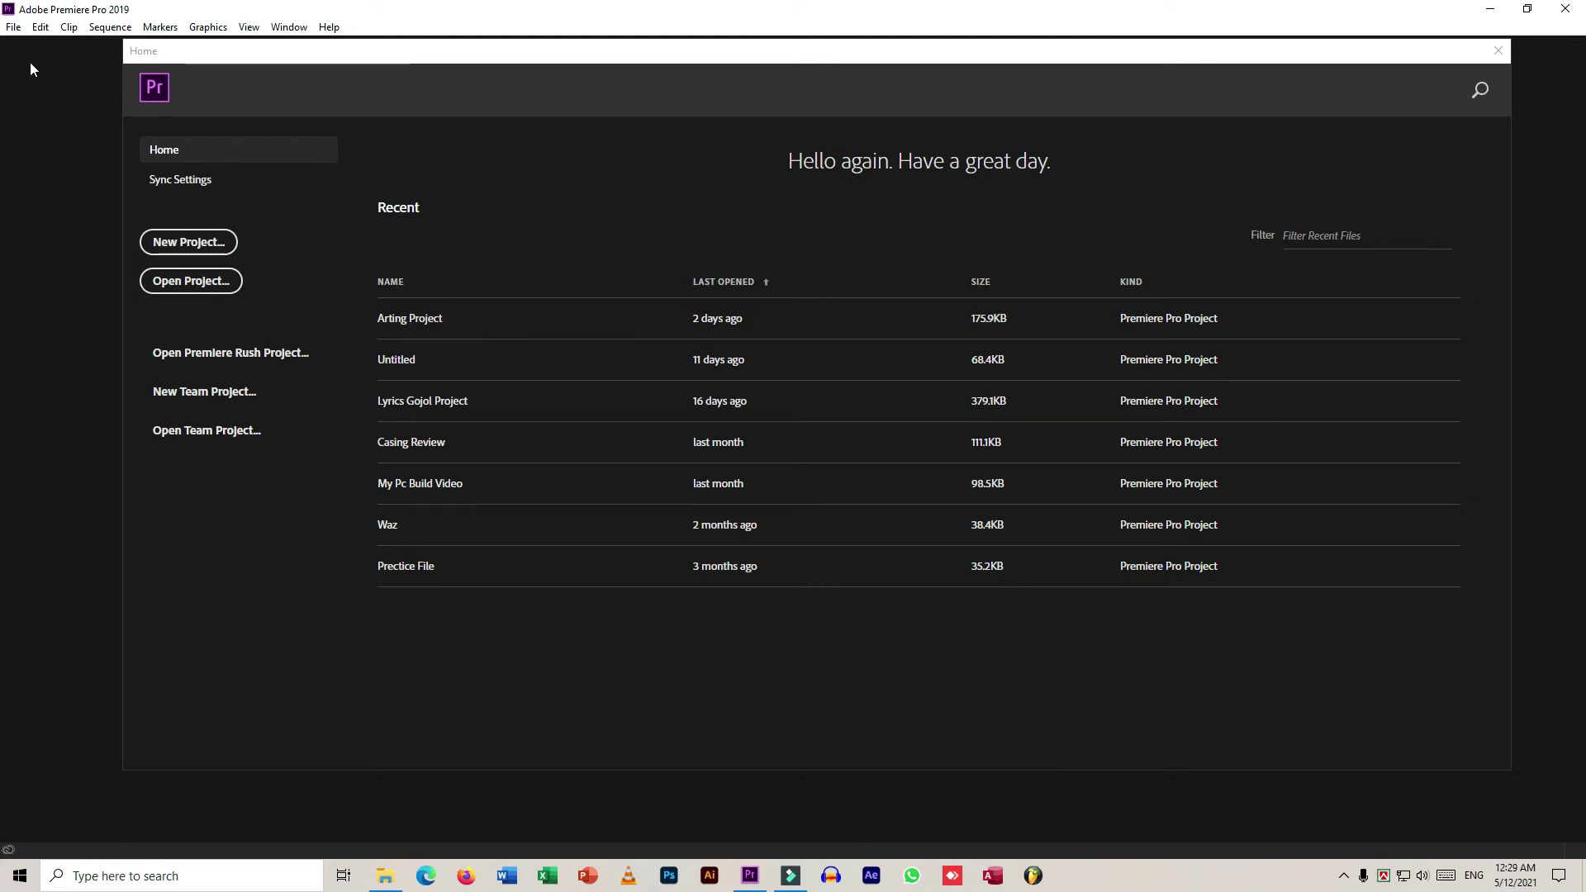
Step: Resize and reposition the Premiere Home window, then start a New Project
left_click_drag(124, 39, 602, 205)
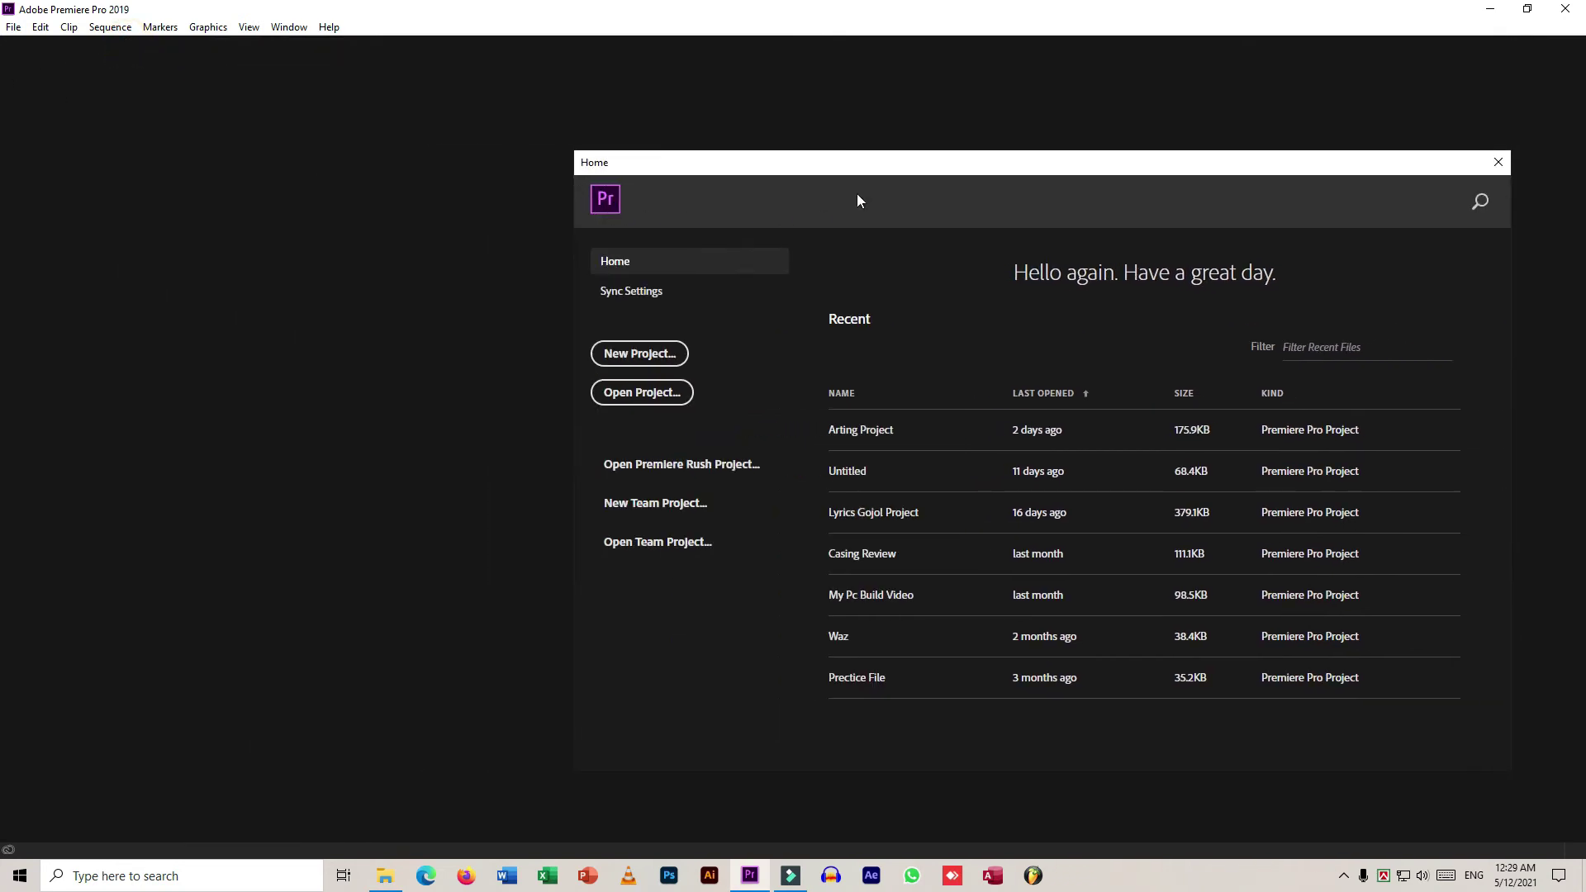
left_click_drag(858, 162, 634, 115)
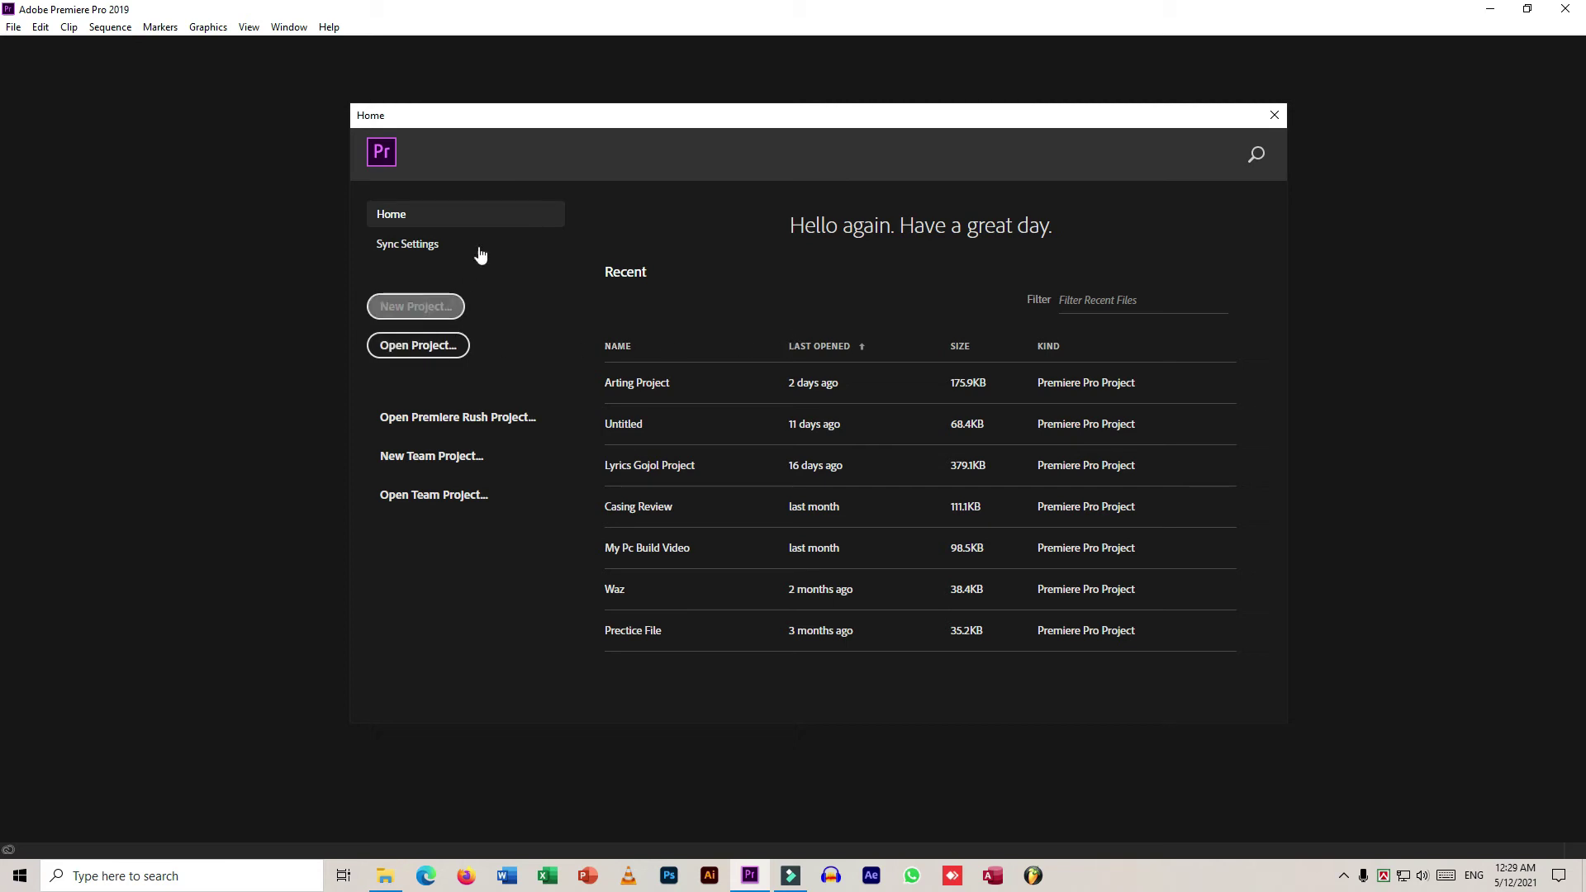
left_click_drag(544, 123, 458, 68)
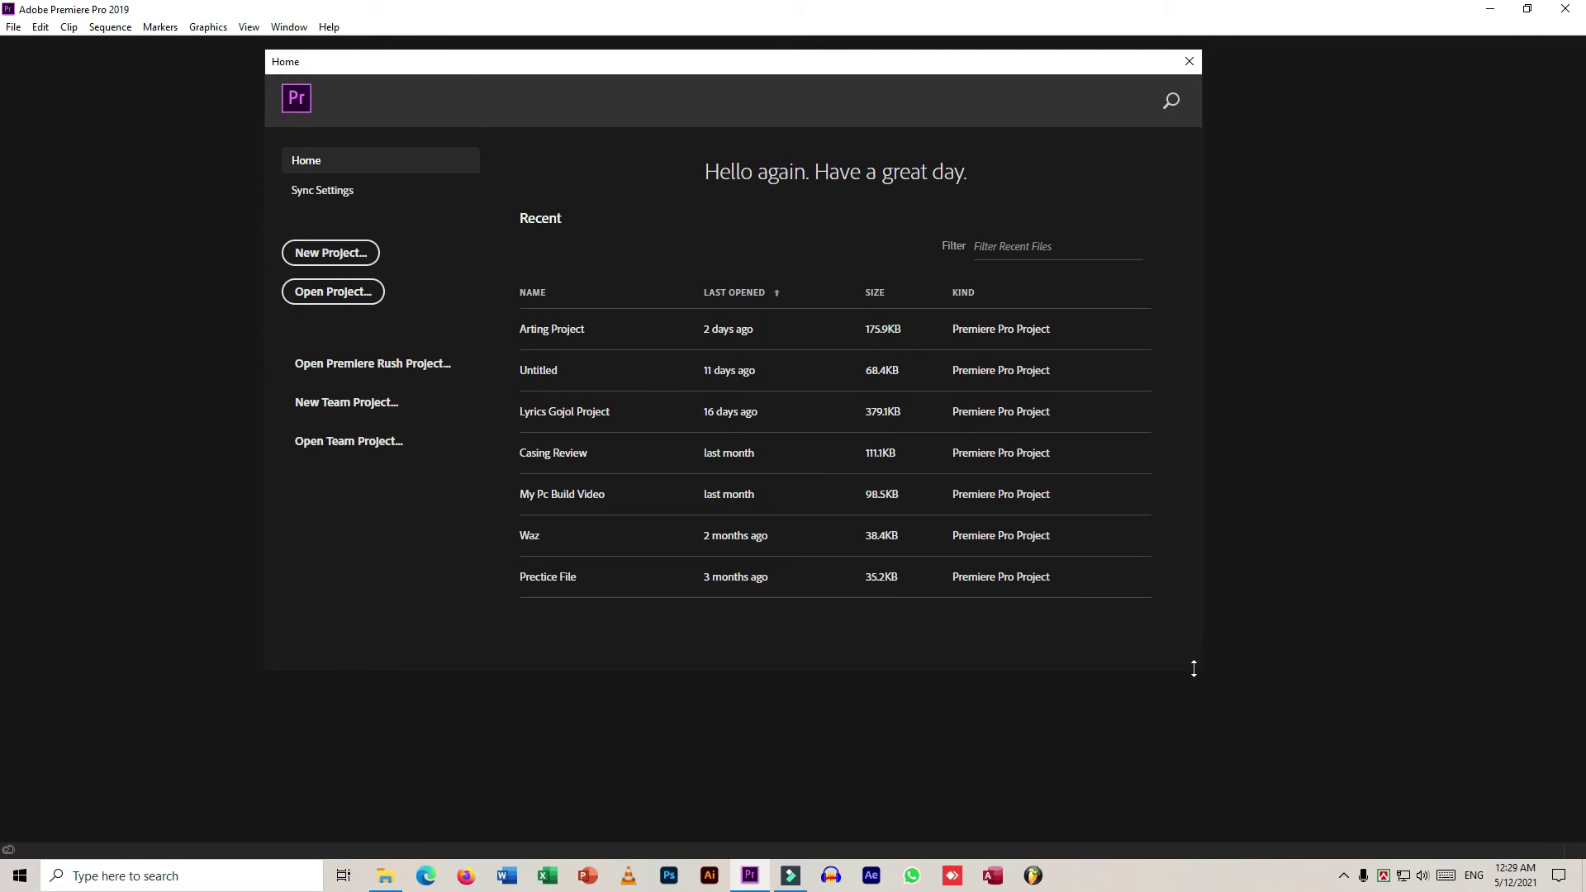
left_click_drag(1201, 673, 1346, 783)
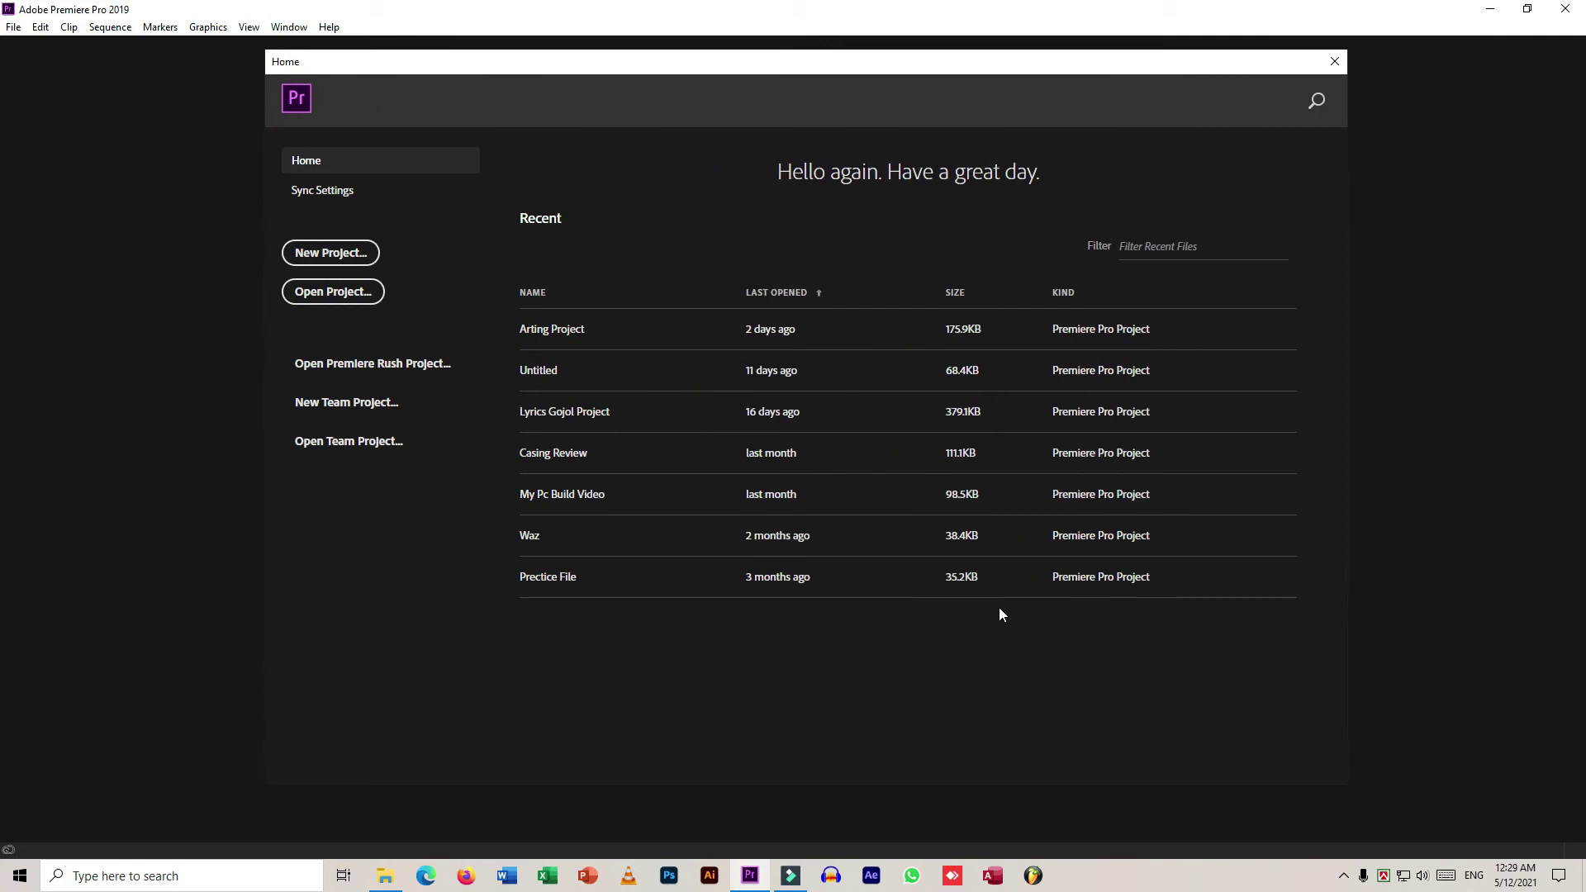
left_click(354, 254)
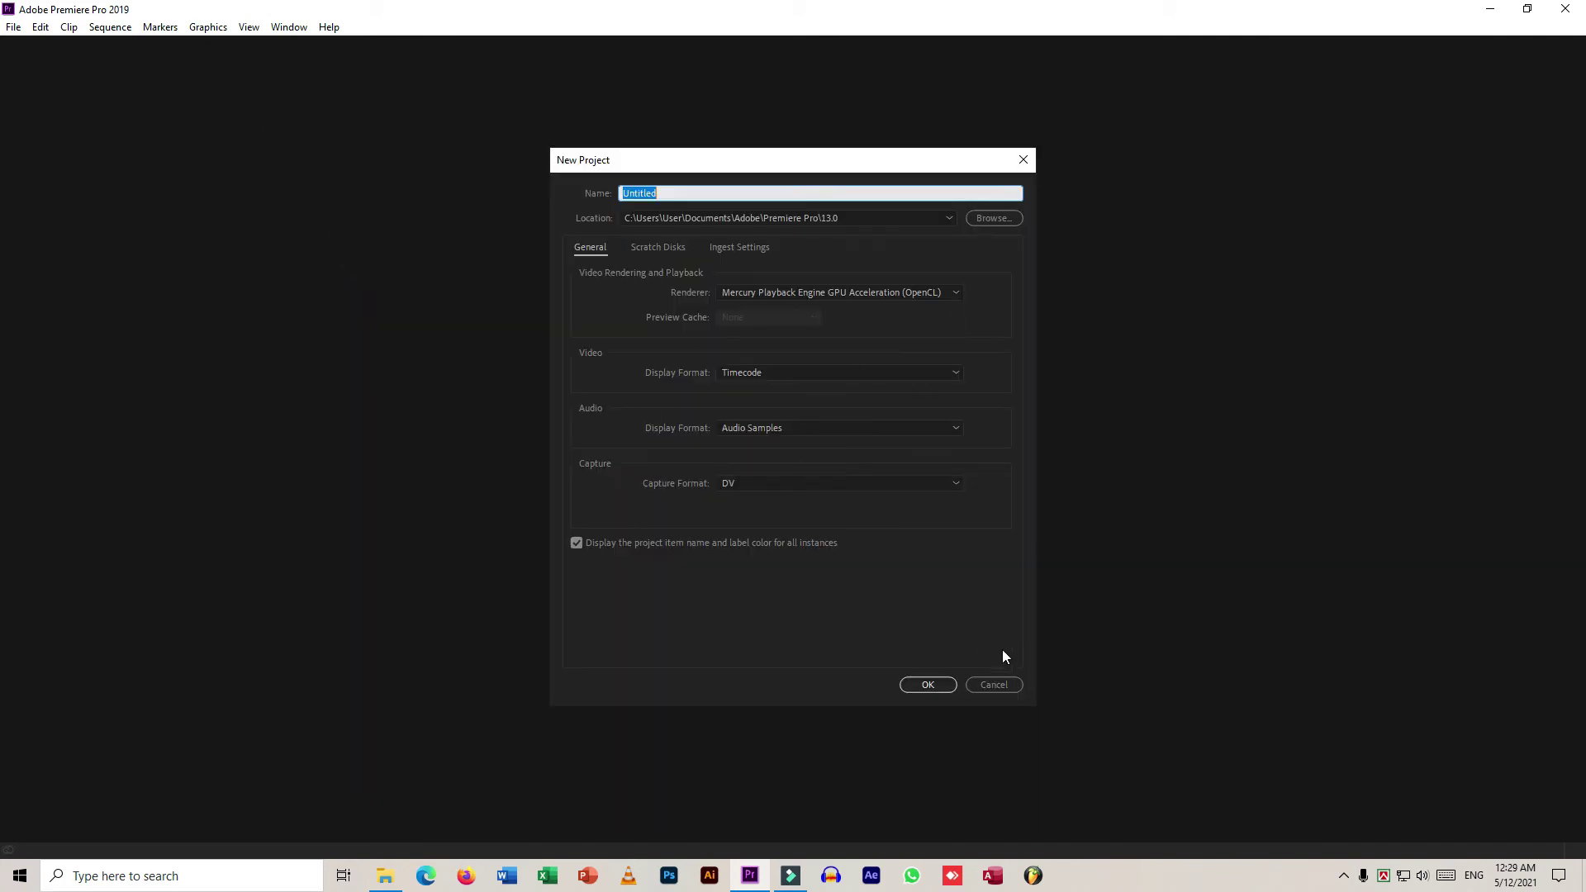
Step: Accept the default Untitled project settings and overwrite the existing Untitled project
left_click(945, 690)
left_click(864, 451)
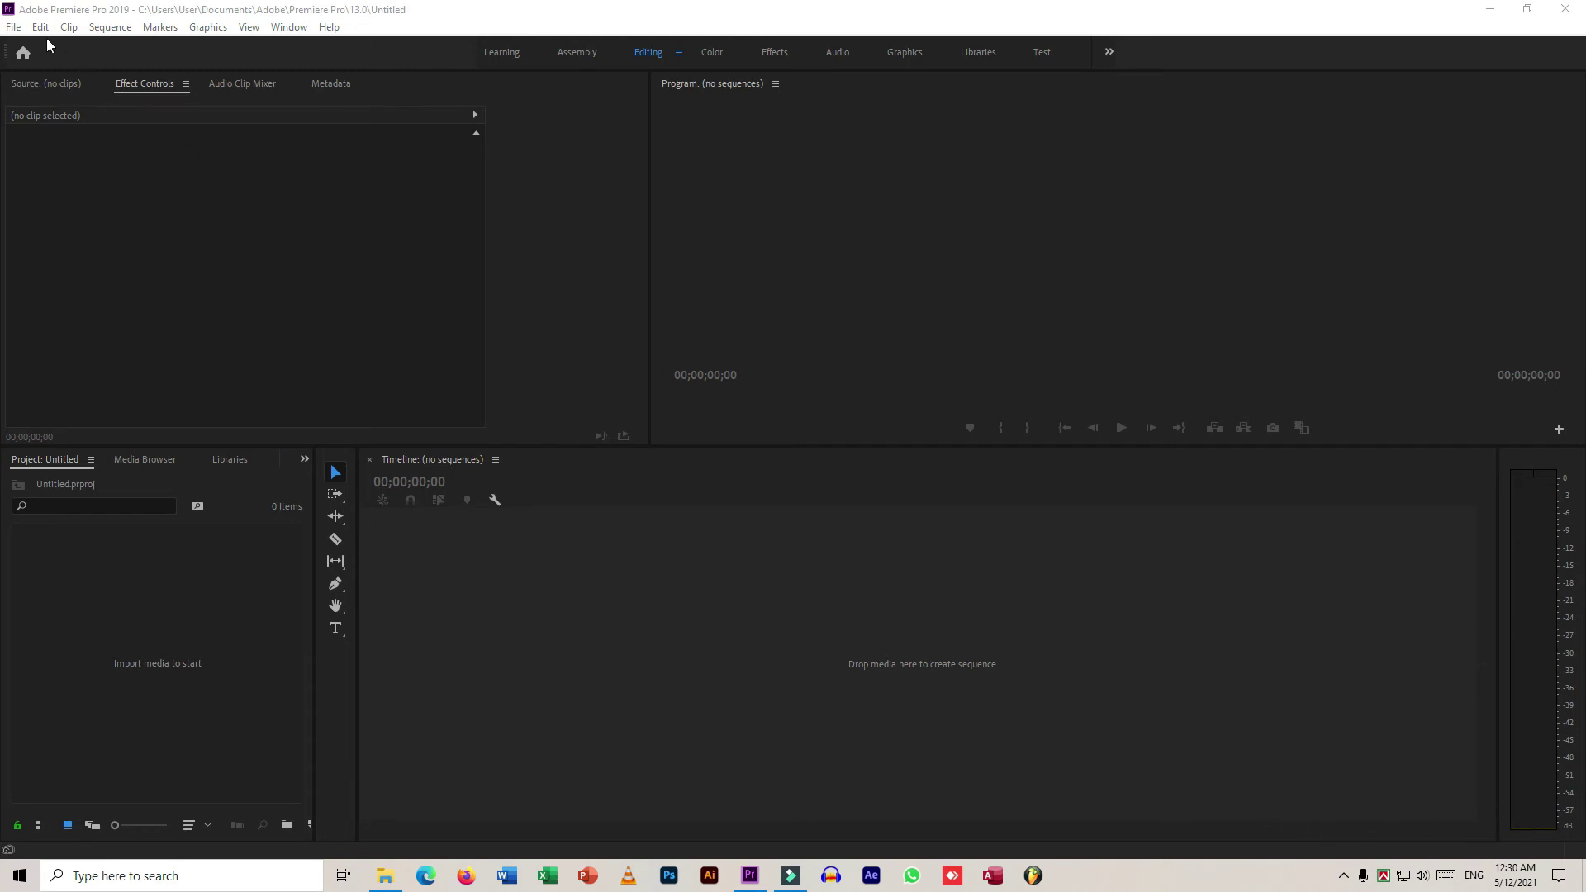
left_click(18, 29)
left_click(345, 171)
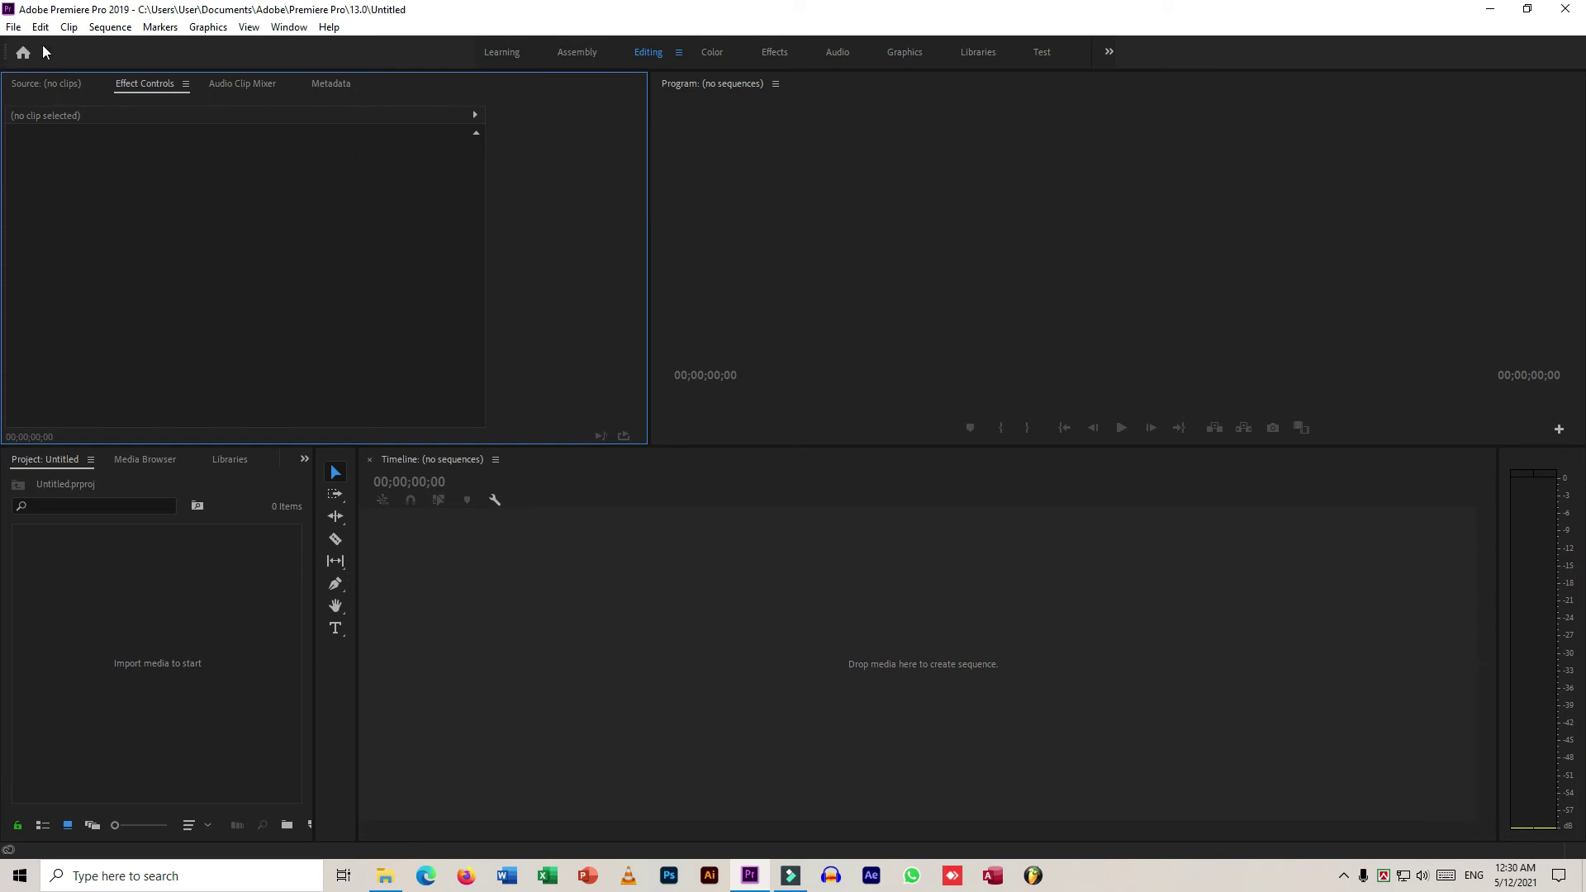
left_click(20, 30)
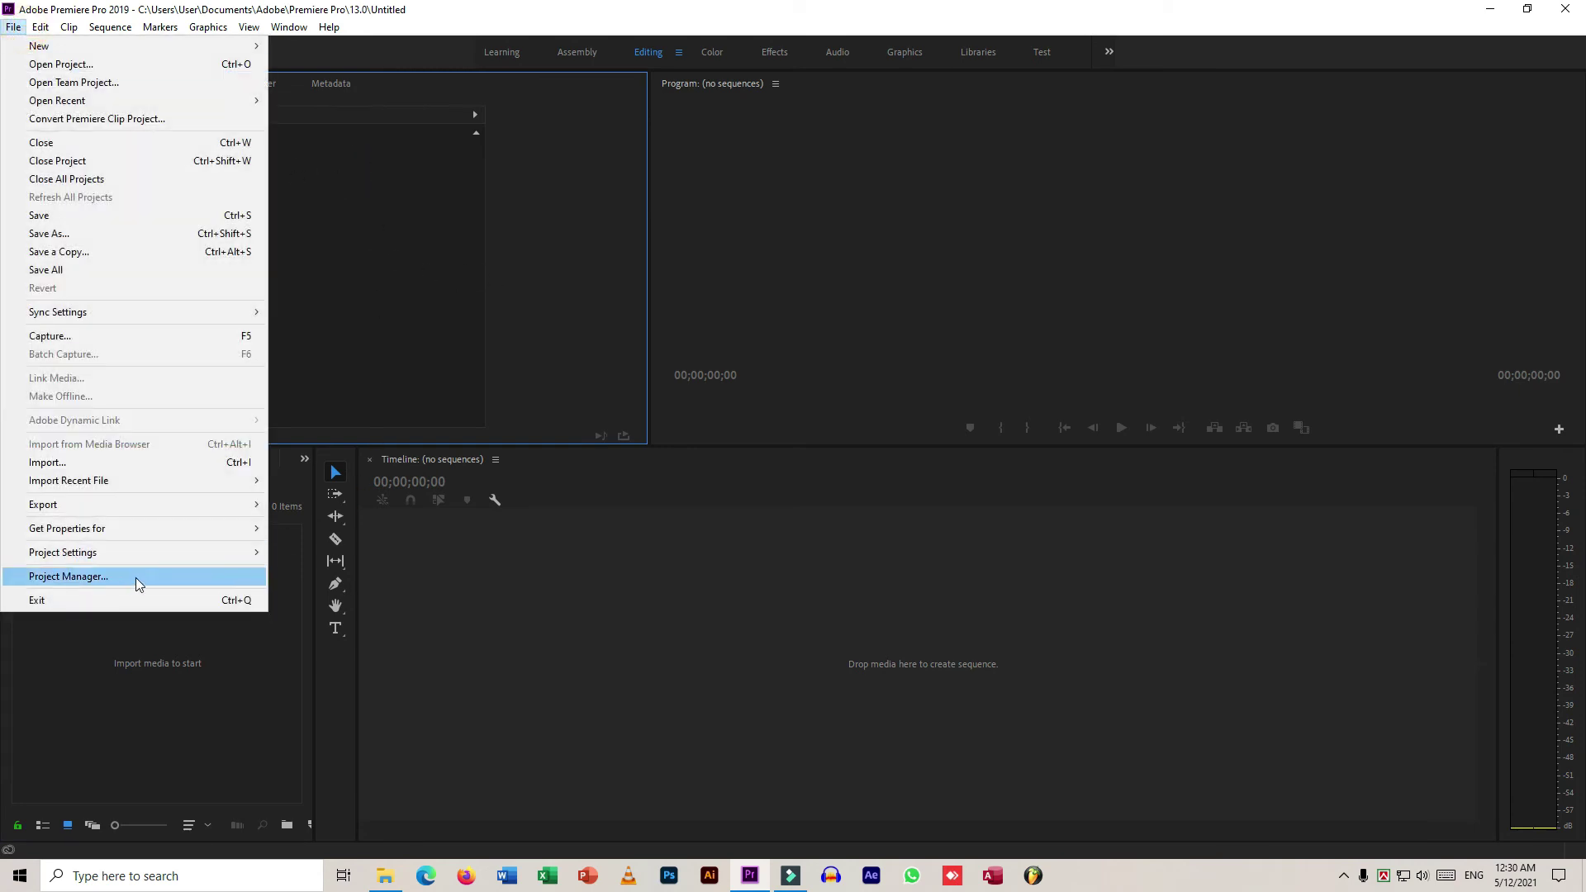
mouse_move(329, 27)
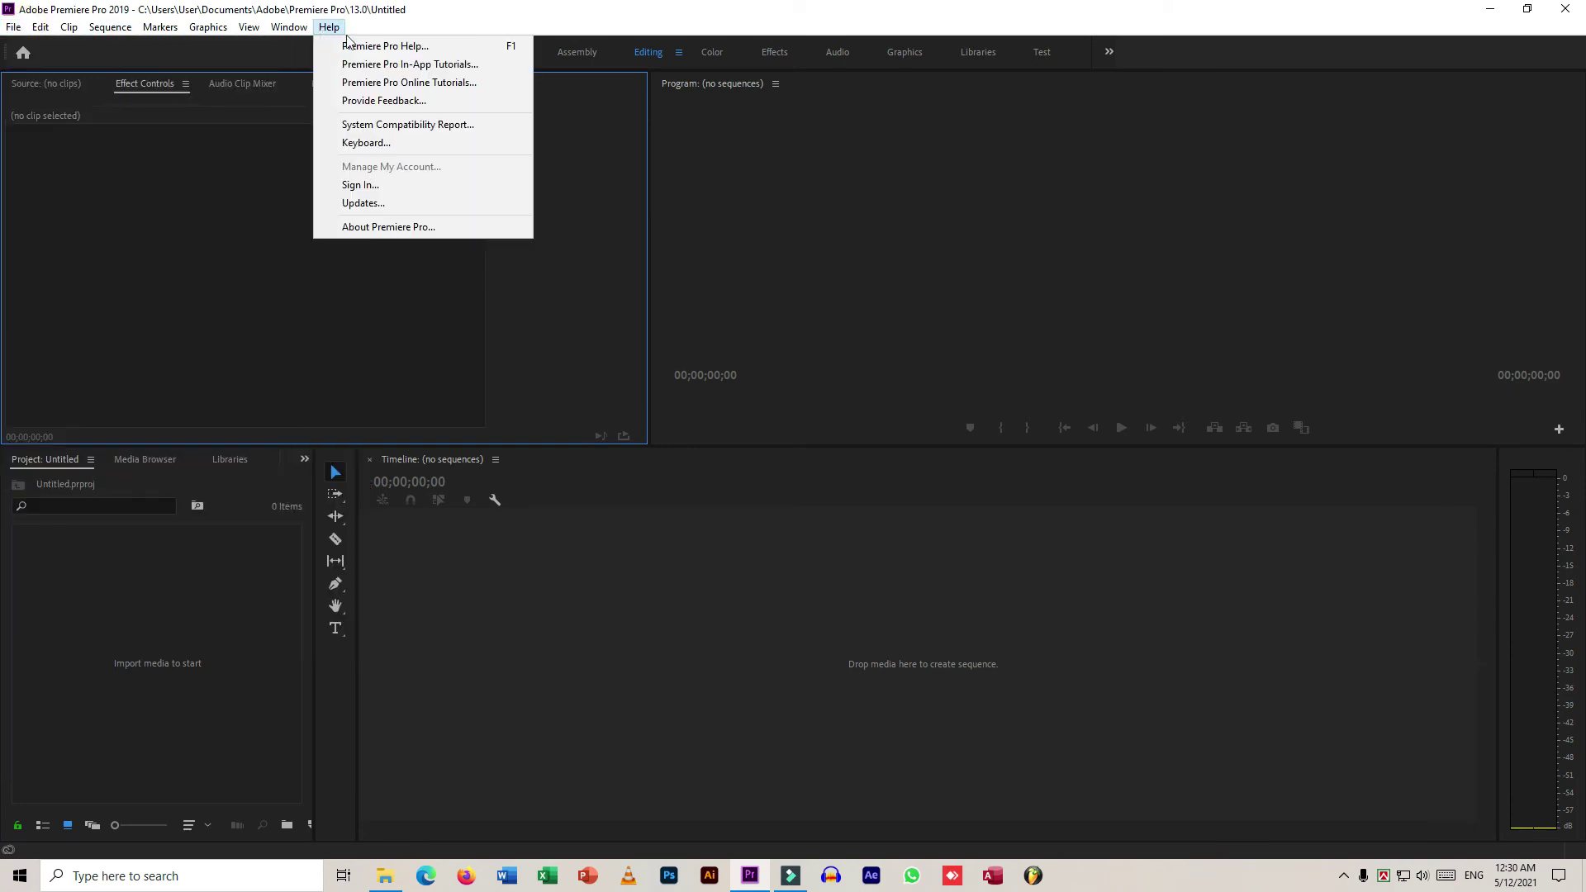
left_click(417, 227)
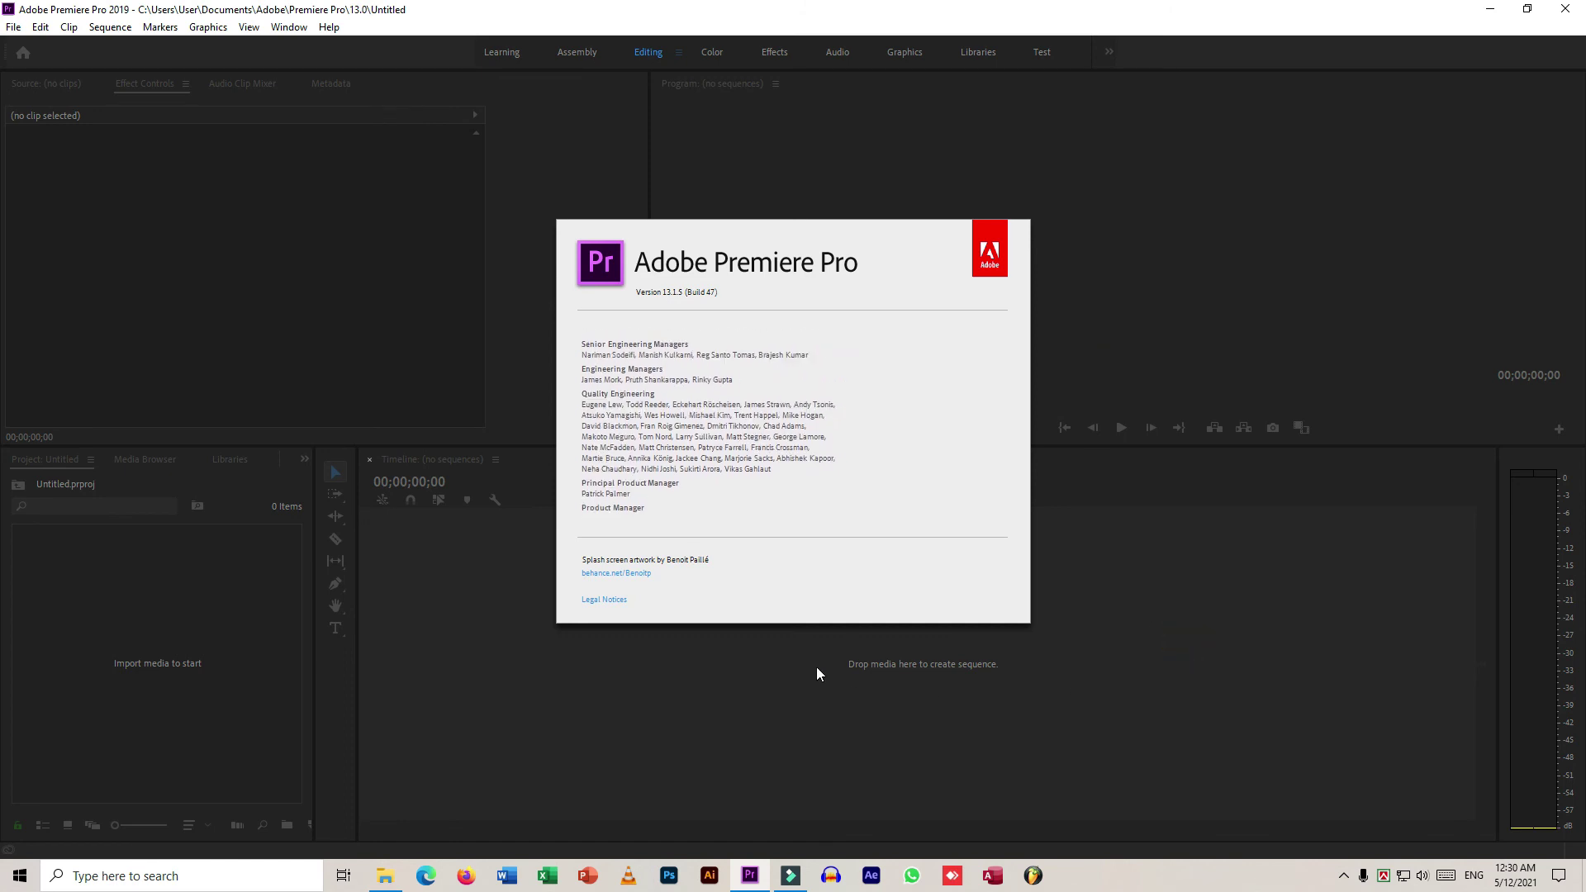
left_click(855, 656)
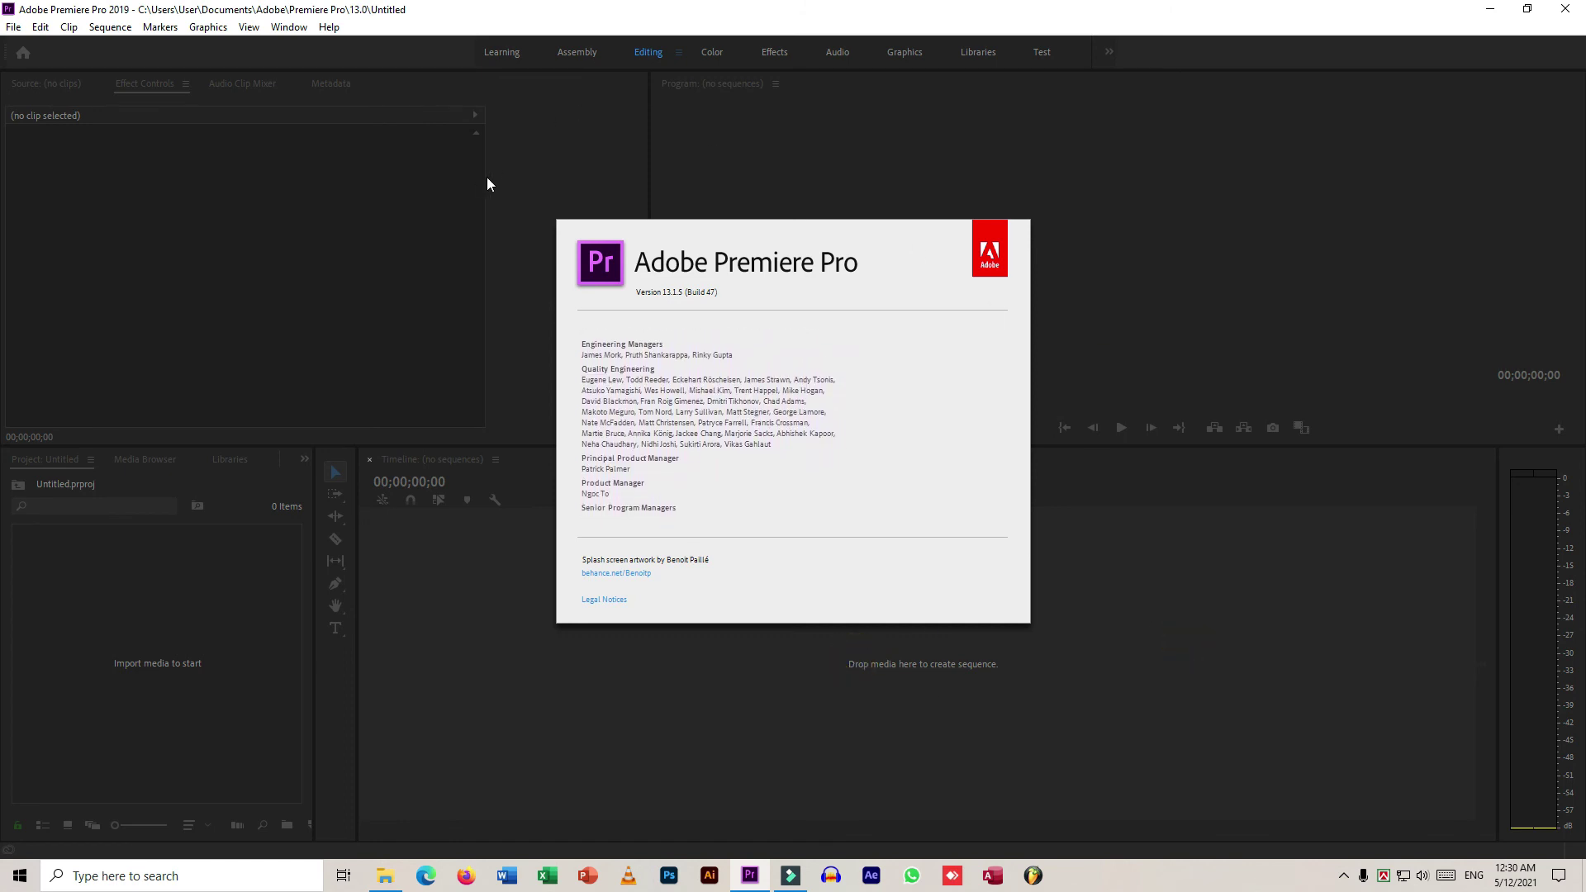
left_click(487, 176)
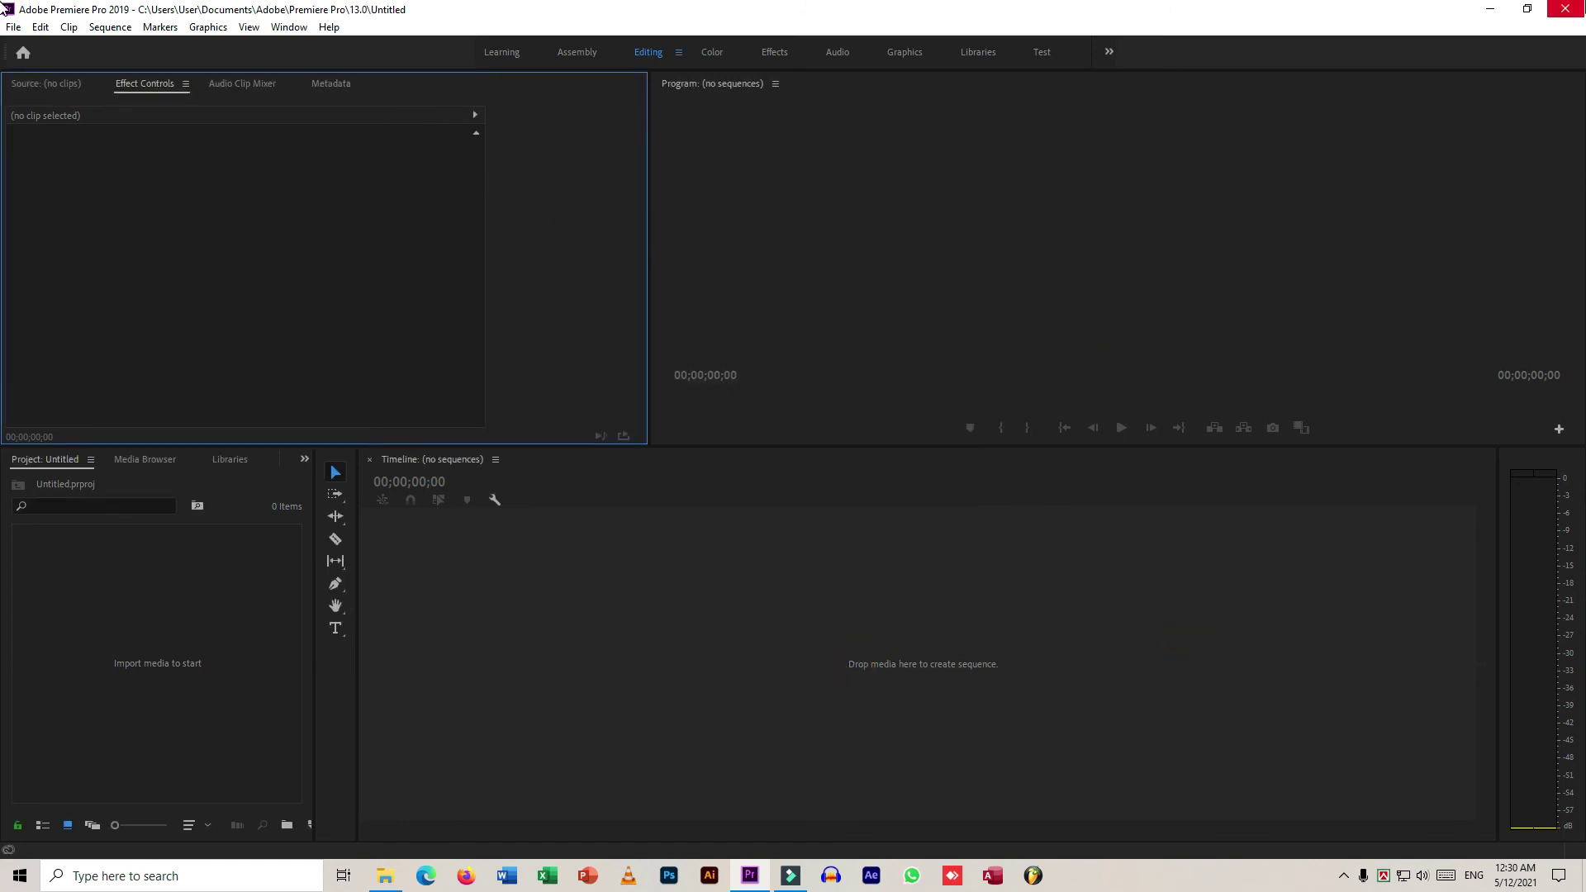
left_click(1565, 9)
Step: Refresh the Windows desktop from its context menu
right_click(645, 115)
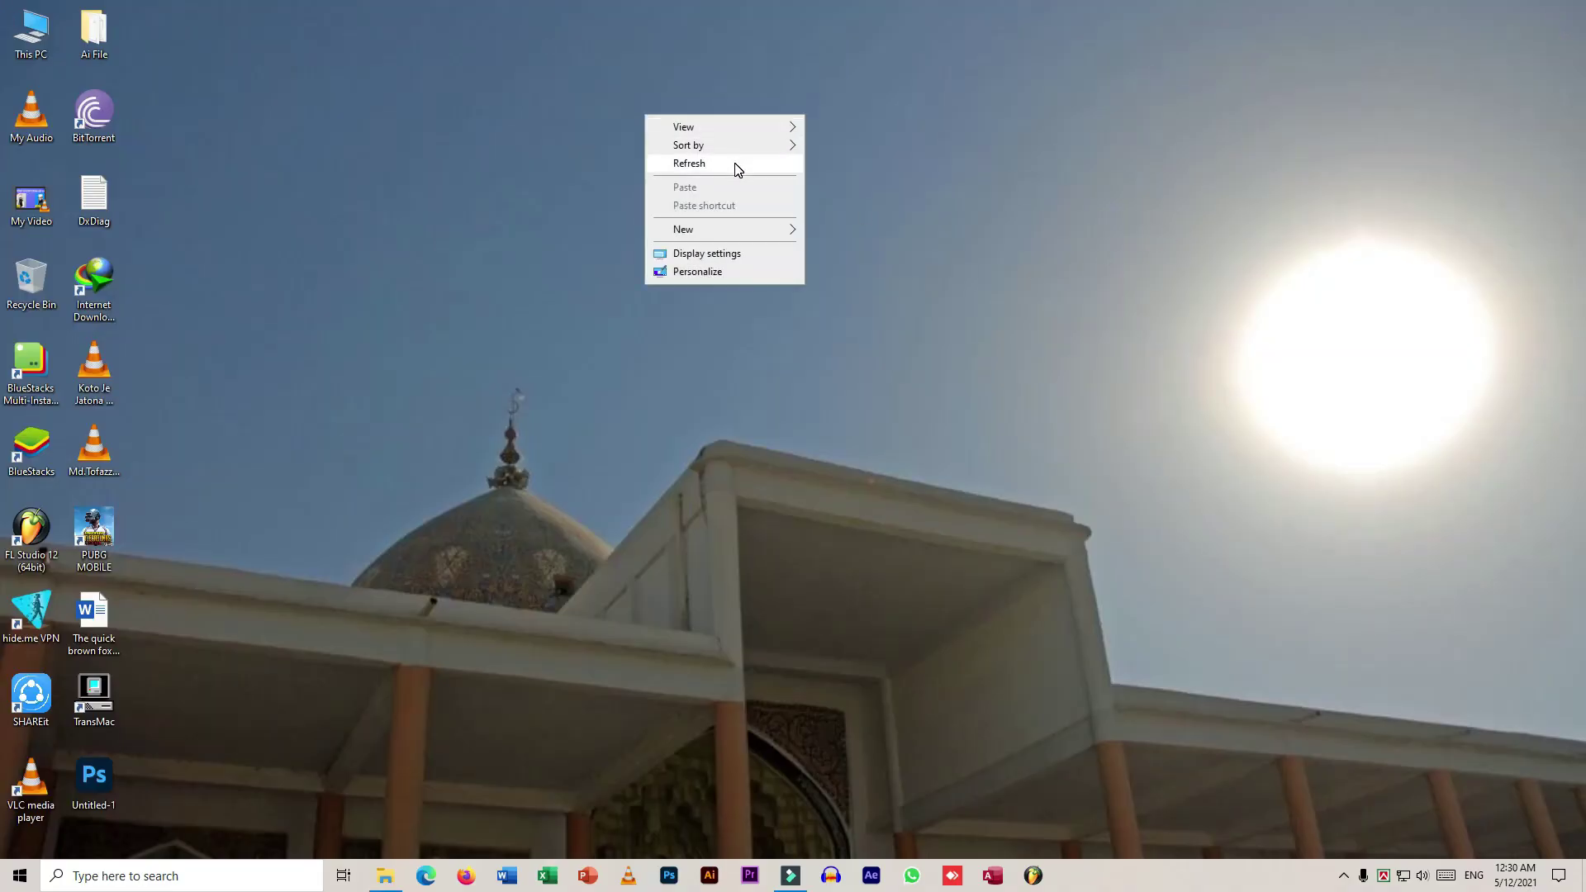
left_click(737, 164)
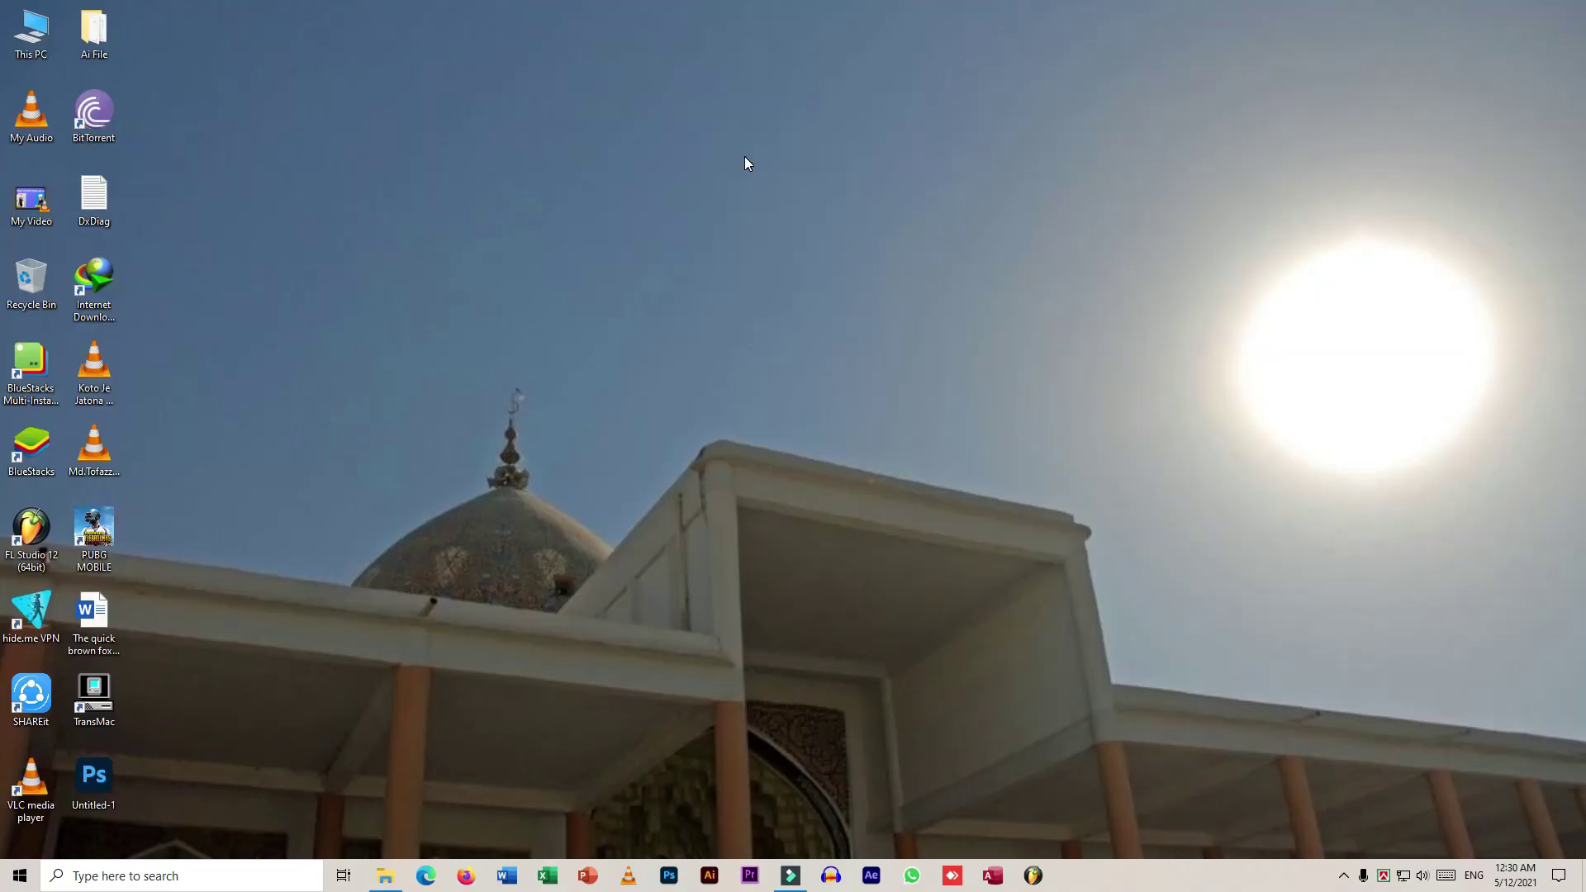